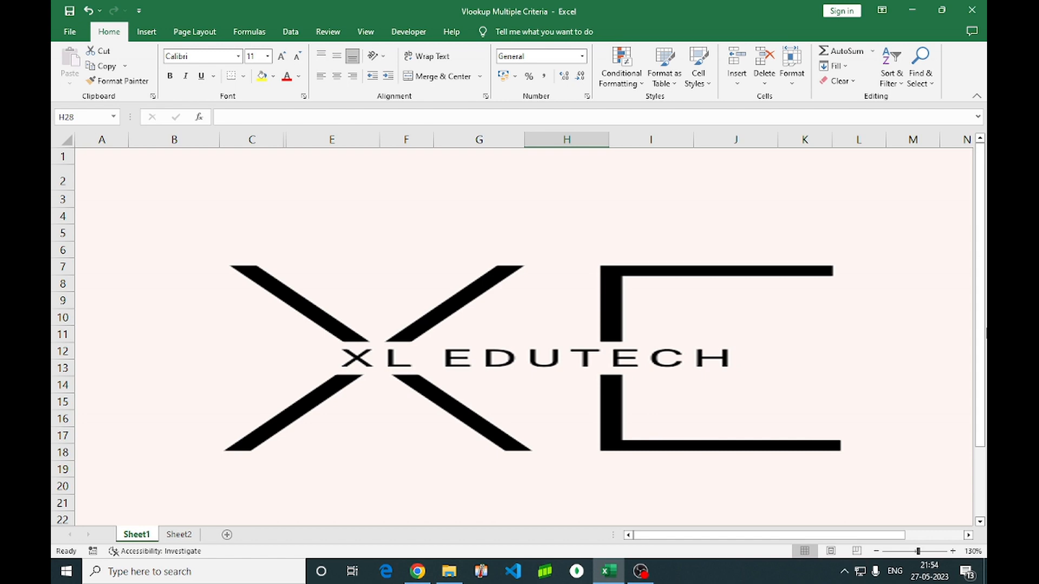
Delete the XL Edutech logo picture that covers the worksheet
left_click(924, 315)
key("Delete")
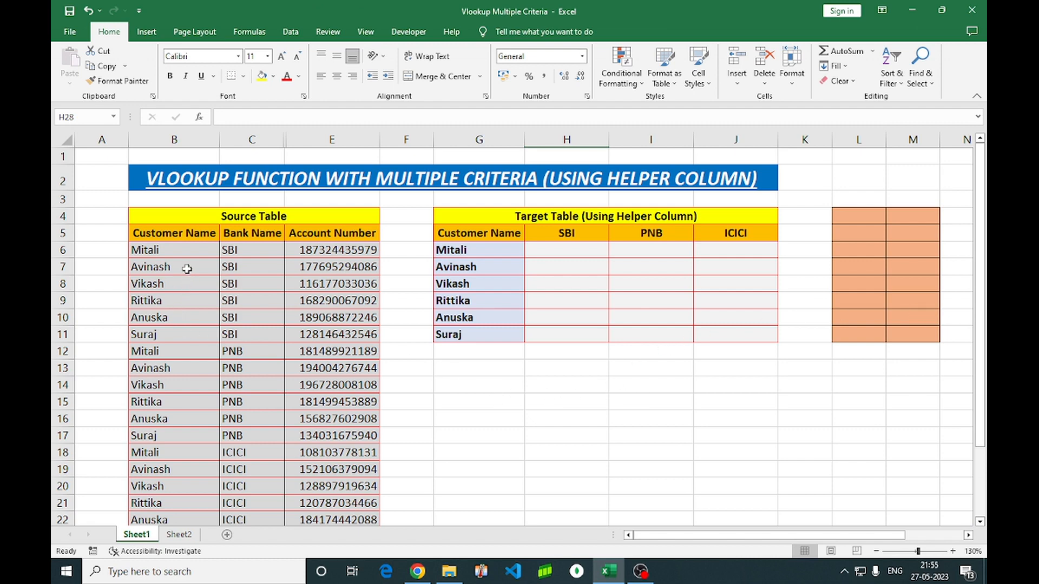
Review the source table's customer, bank and account number columns, and the target table's customer names and bank headers
left_click_drag(180, 249, 162, 506)
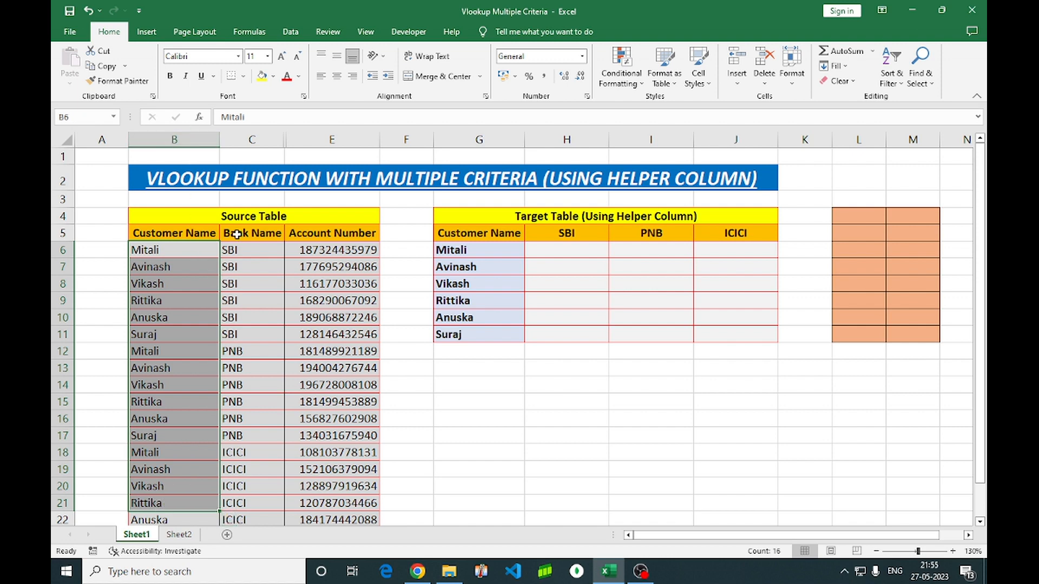
left_click_drag(250, 252, 241, 497)
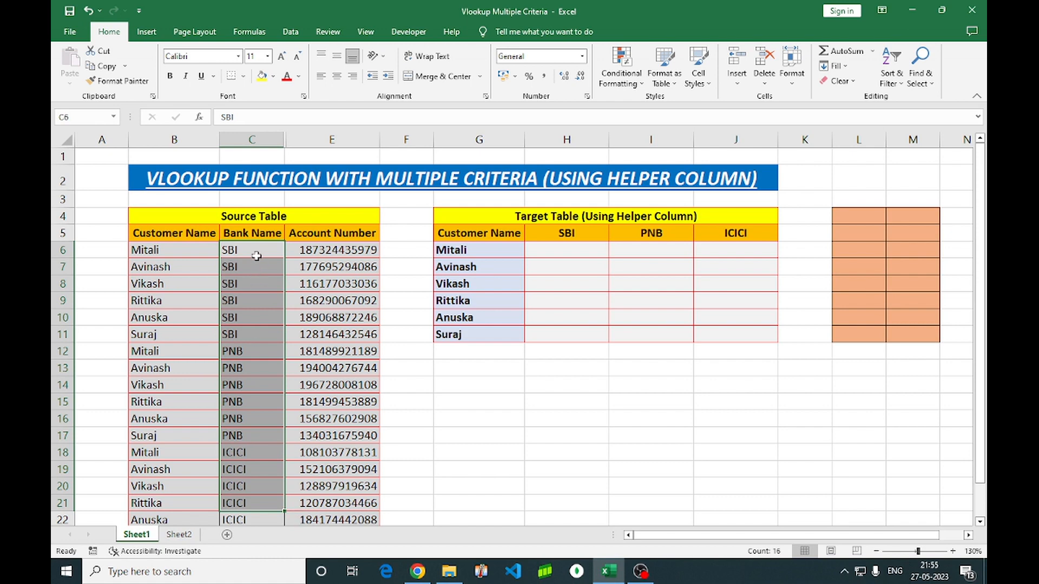
left_click_drag(312, 244, 308, 511)
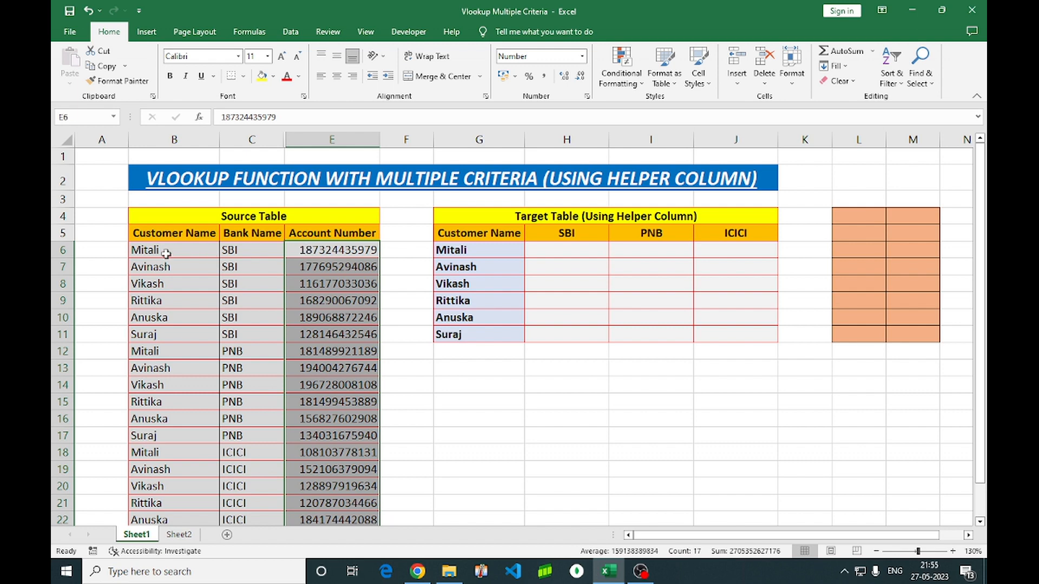
left_click_drag(165, 252, 169, 453)
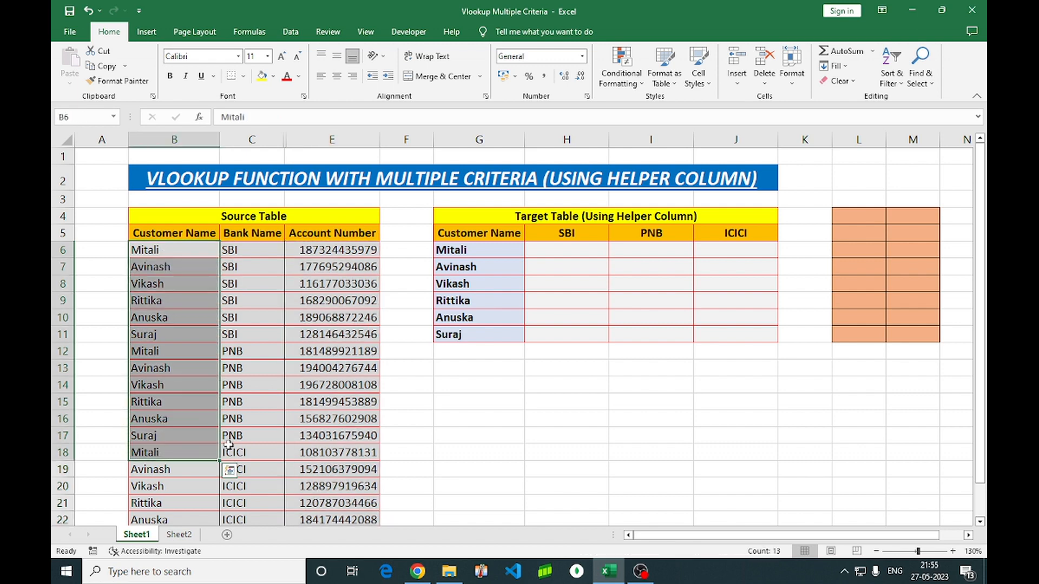
left_click(588, 264)
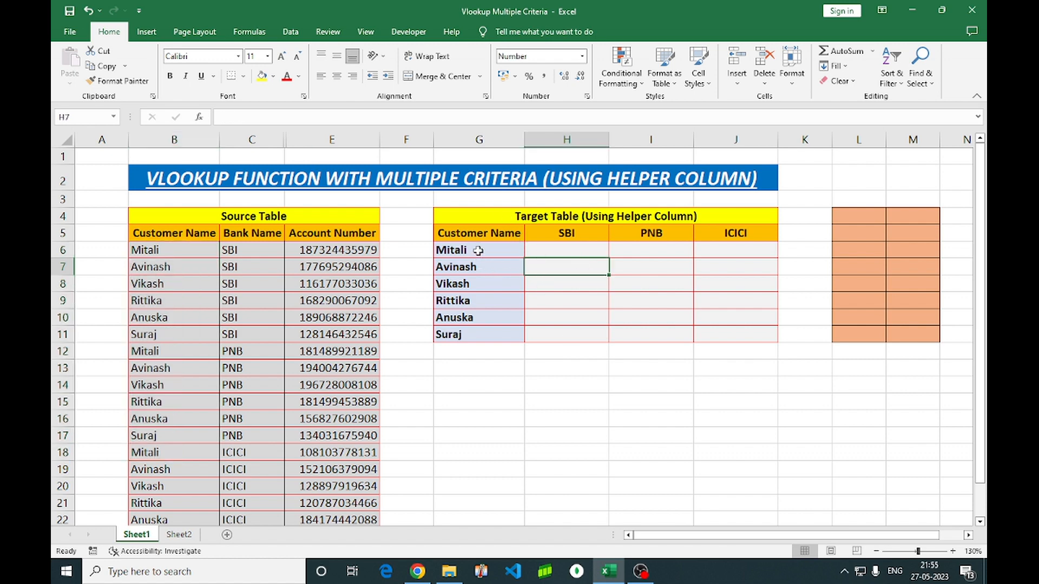
left_click_drag(479, 251, 471, 331)
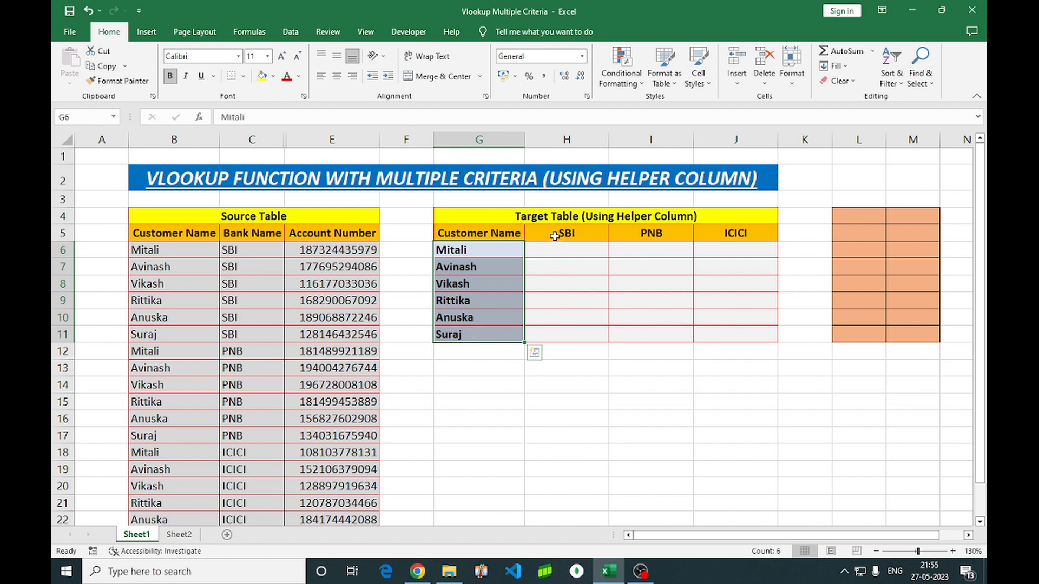
left_click_drag(552, 233, 703, 232)
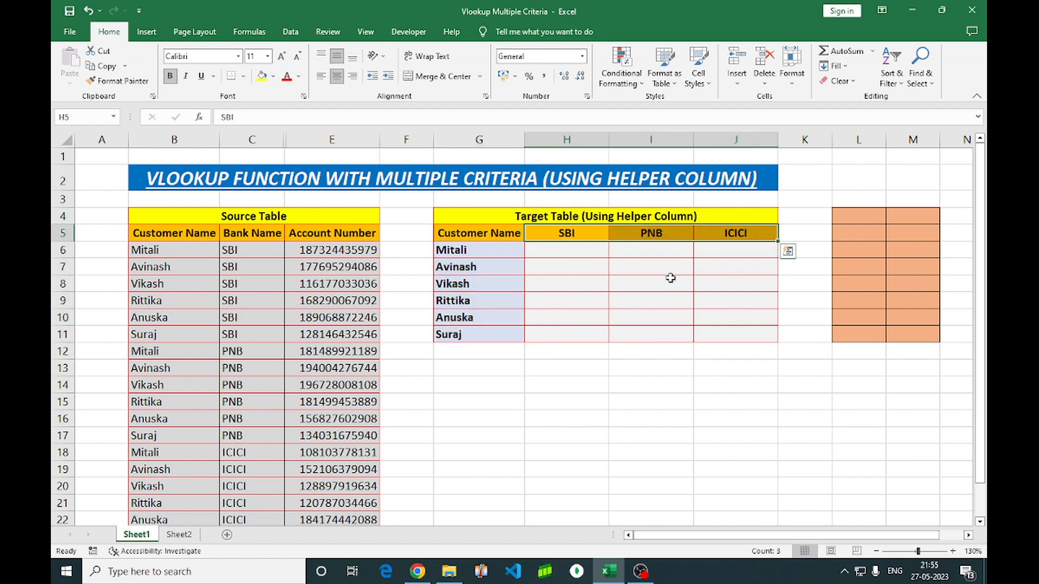
left_click(562, 252)
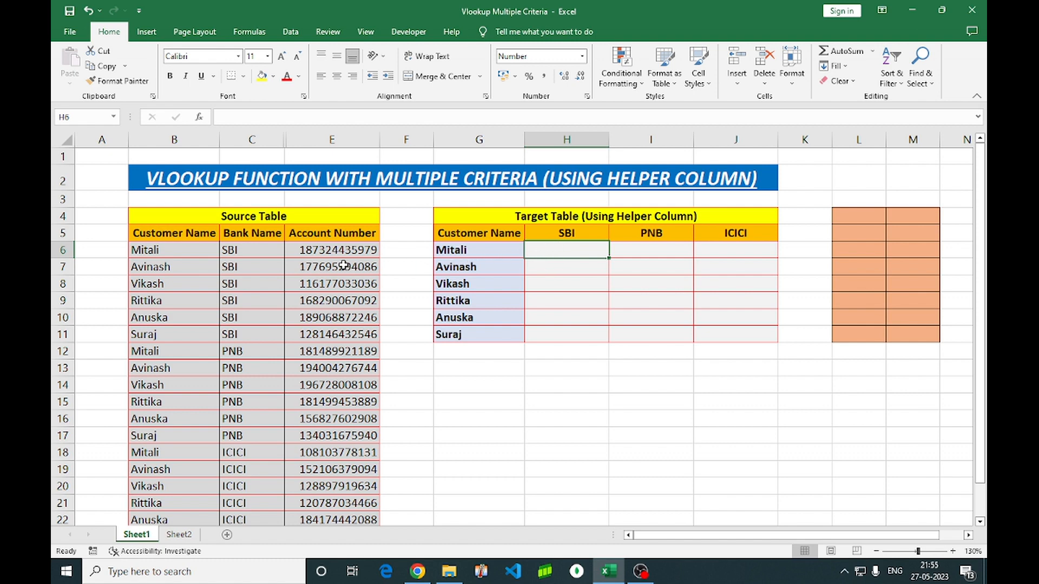
Examine how the first customer recurs in the source table under SBI, PNB and ICICI with separate account numbers
left_click(147, 233)
left_click_drag(228, 242, 325, 479)
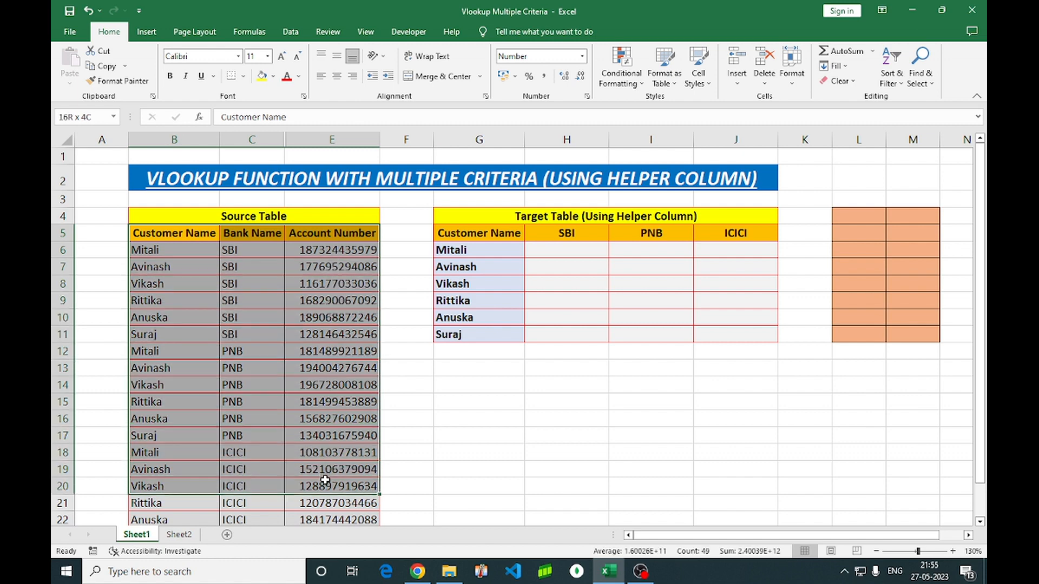
left_click(184, 249)
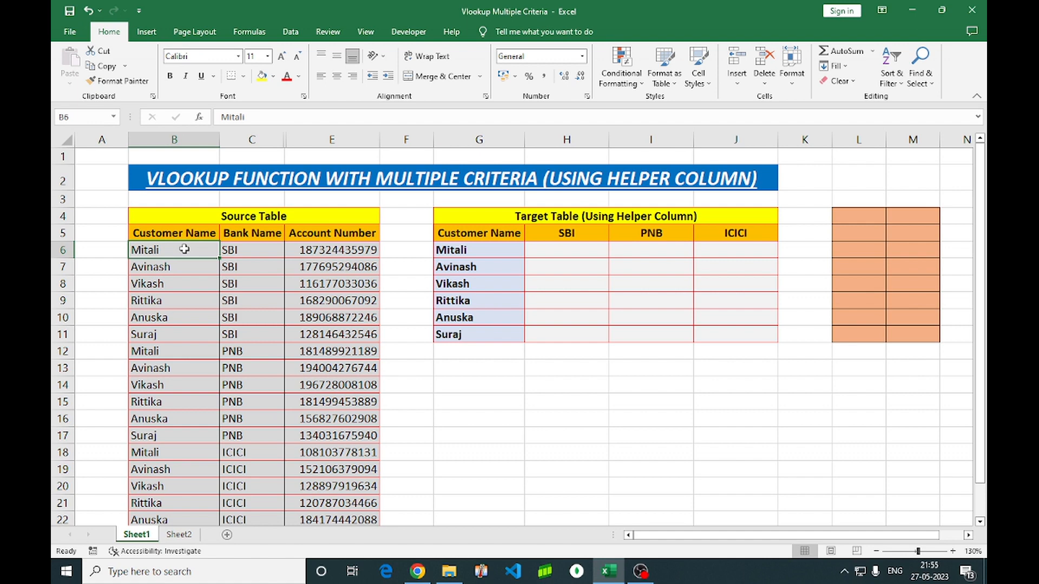
left_click(333, 251)
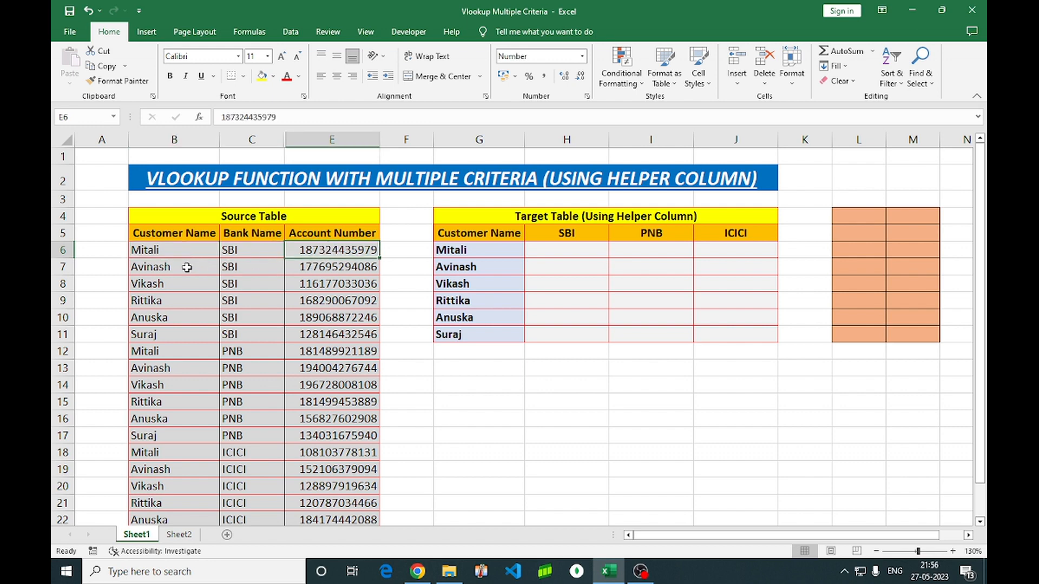
left_click(152, 353)
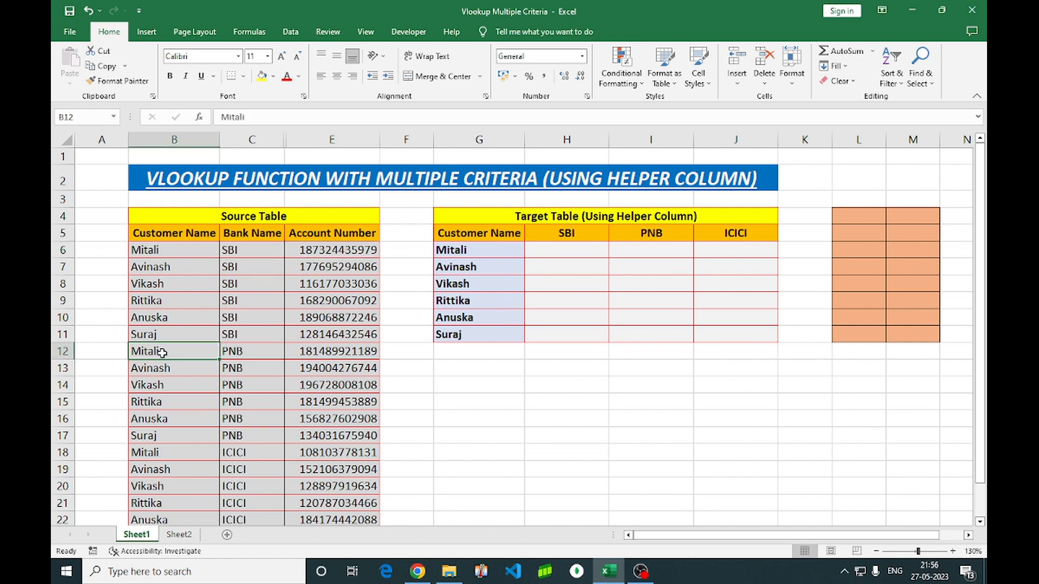
scroll(163, 352, "down", 1)
left_click(164, 394)
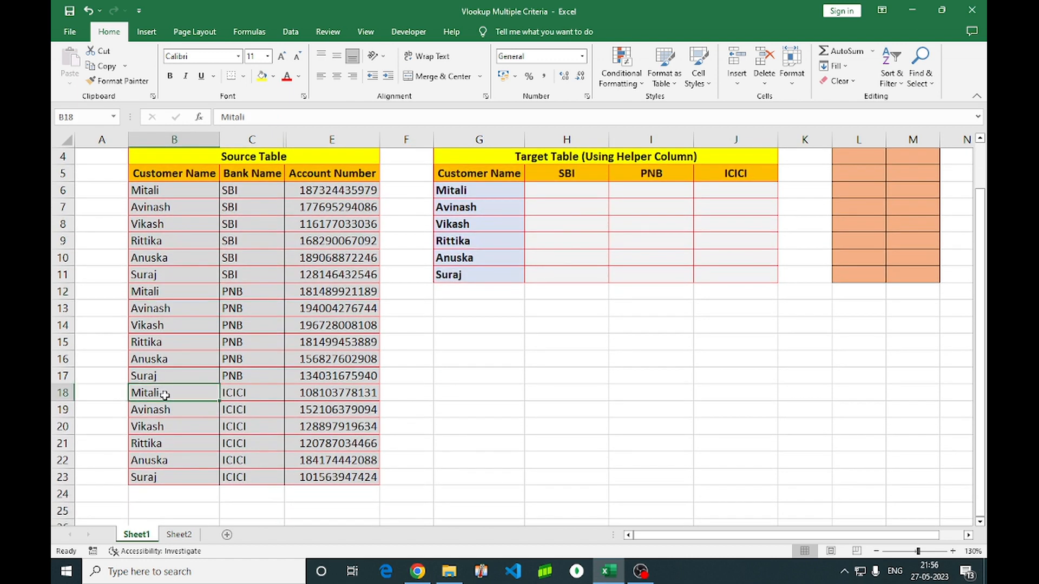
scroll(260, 373, "up", 1)
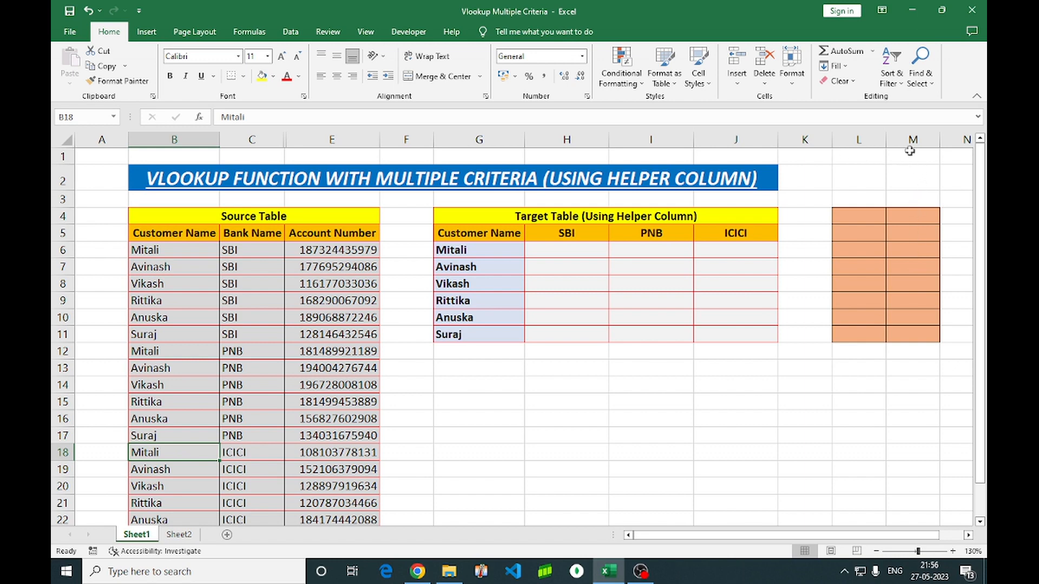
Insert a new column at column M, between the two columns of the orange table
left_click_drag(860, 218, 908, 337)
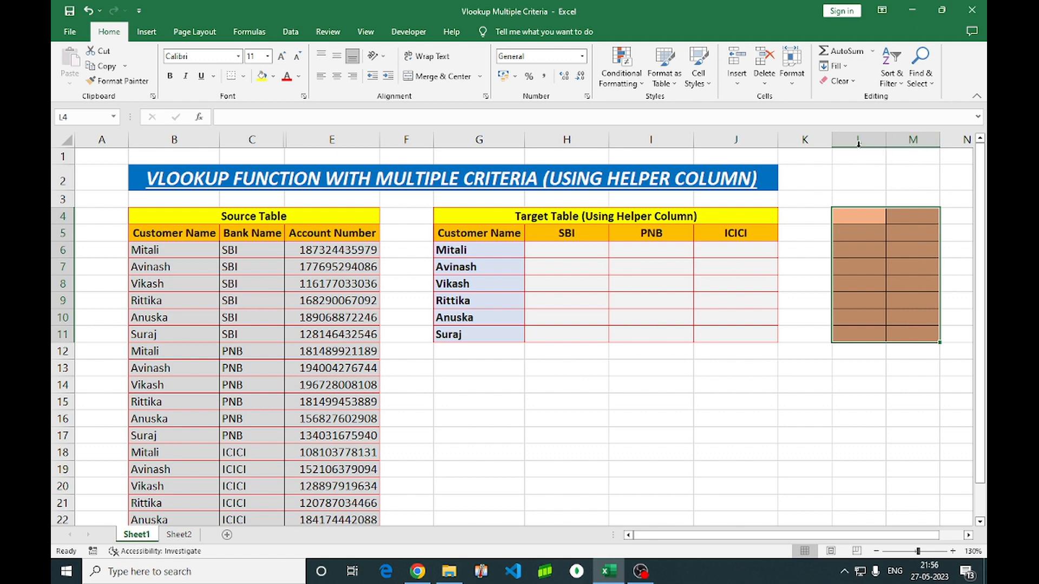
left_click(913, 140)
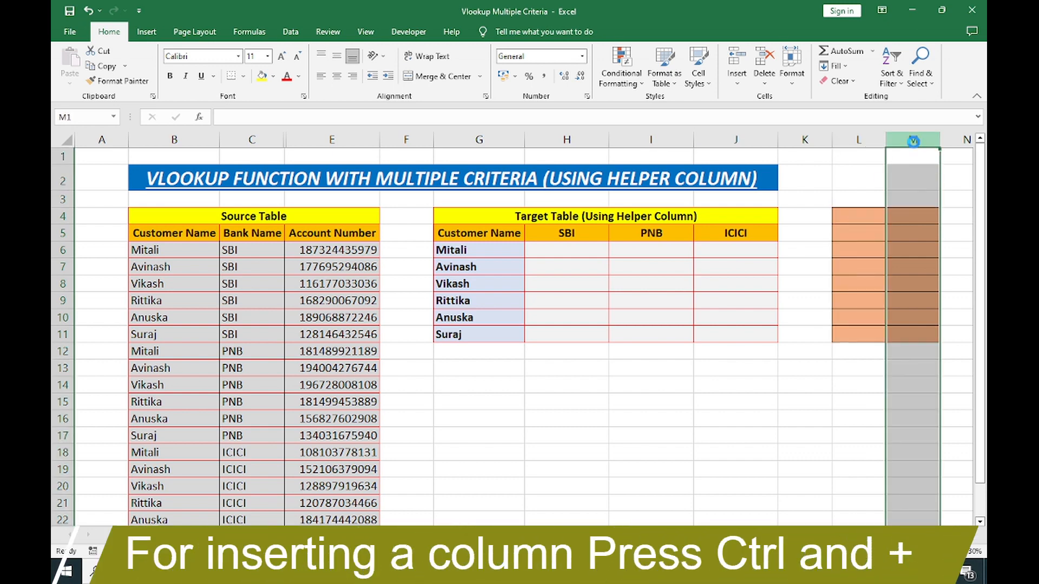
key("ctrl+plus")
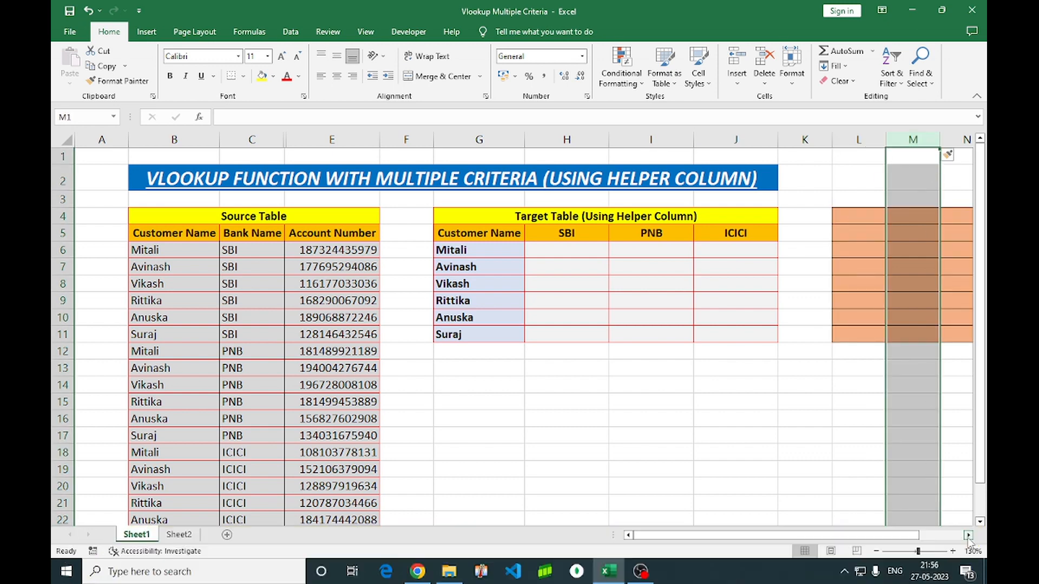
left_click(969, 535)
left_click(969, 535)
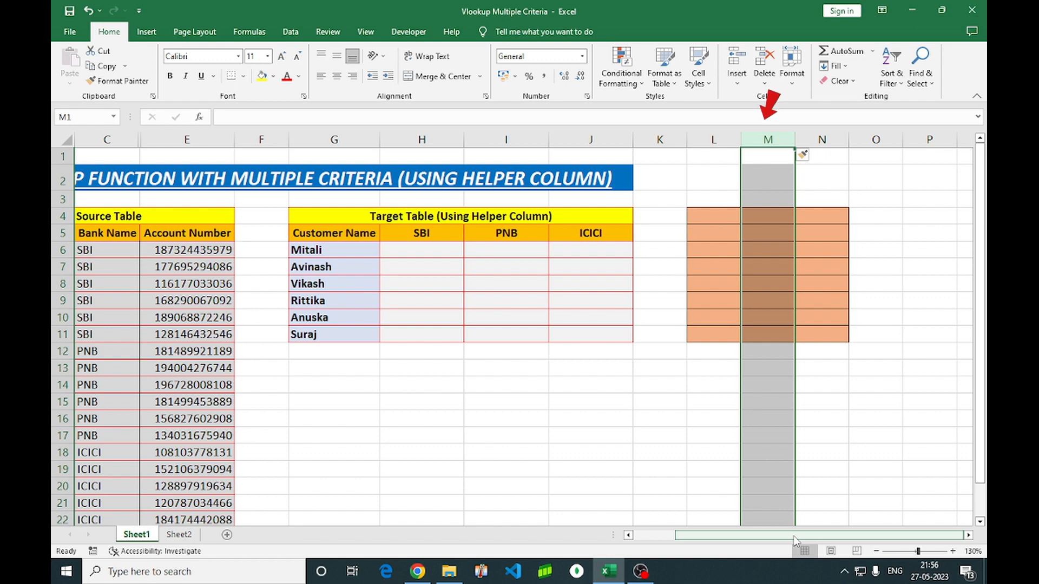
left_click_drag(794, 535, 742, 545)
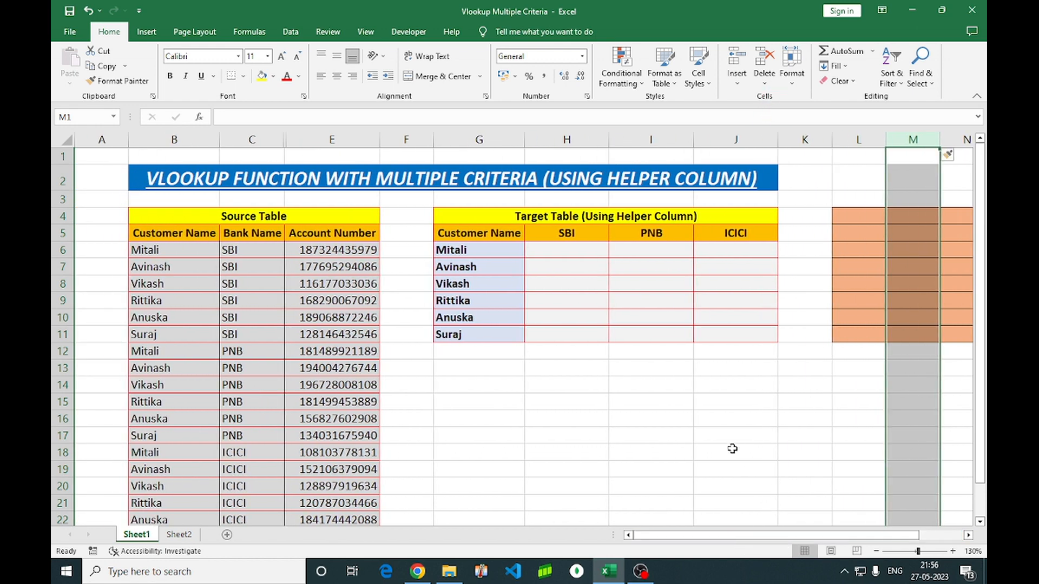
Unhide the hidden column D between Bank Name and Account Number in the source table
left_click(563, 251)
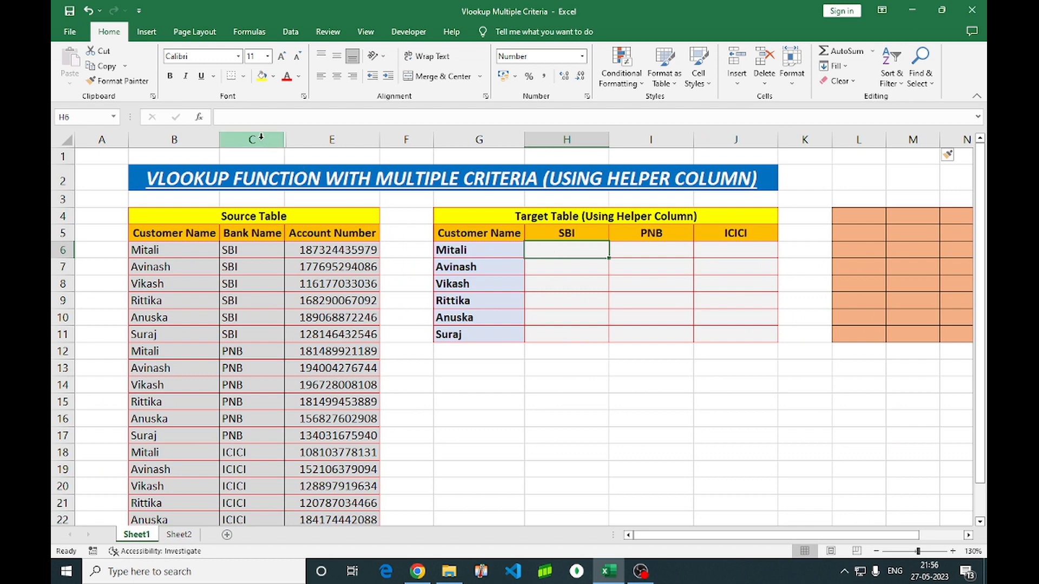
left_click_drag(261, 137, 298, 141)
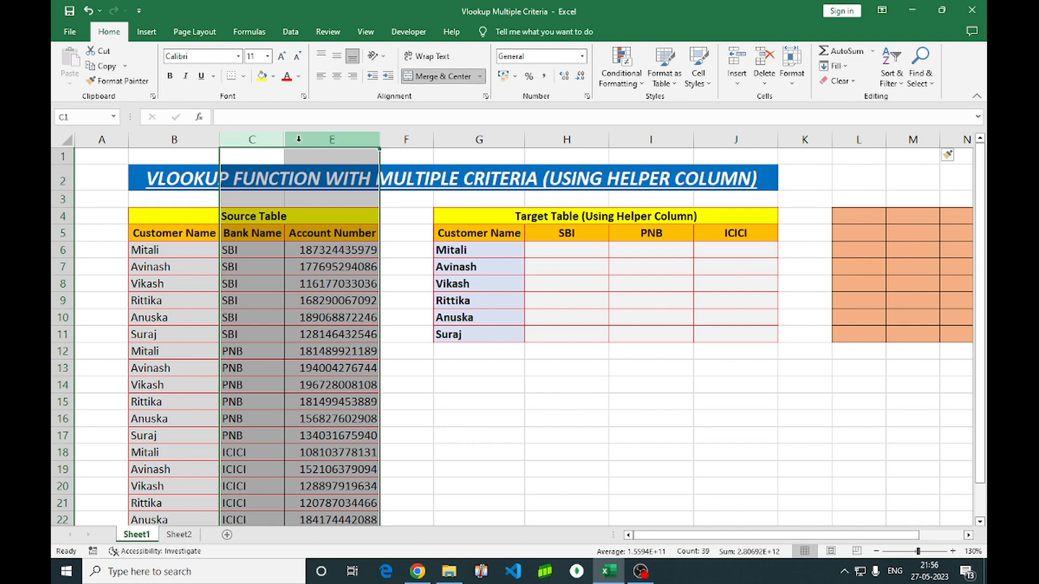
right_click(329, 139)
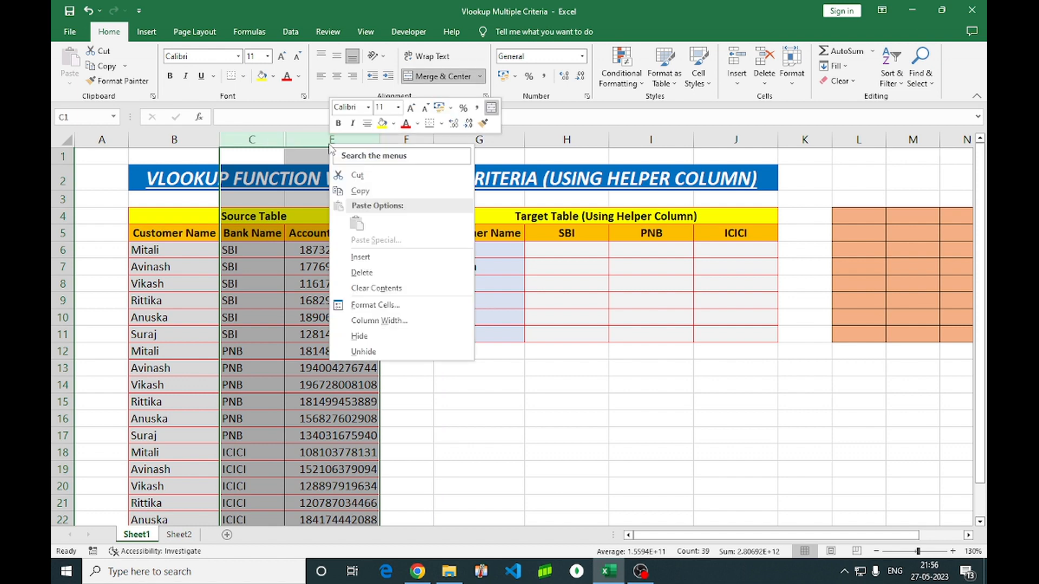
left_click(362, 352)
Enter the formula =B6&"-"&C6 in cell D6 to join customer name and bank name in the helper column
left_click(324, 250)
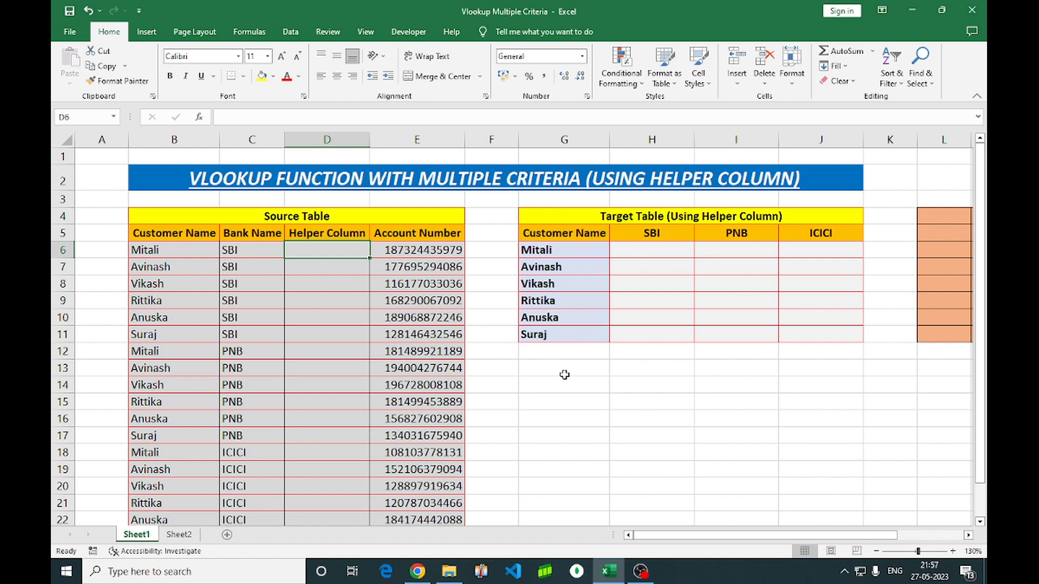
type("=v")
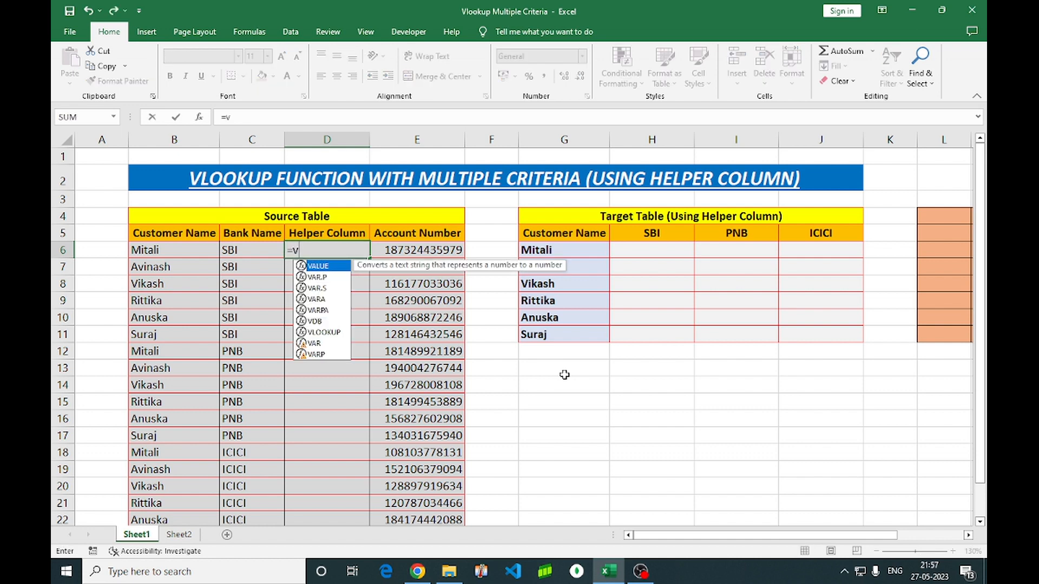
key("BackSpace")
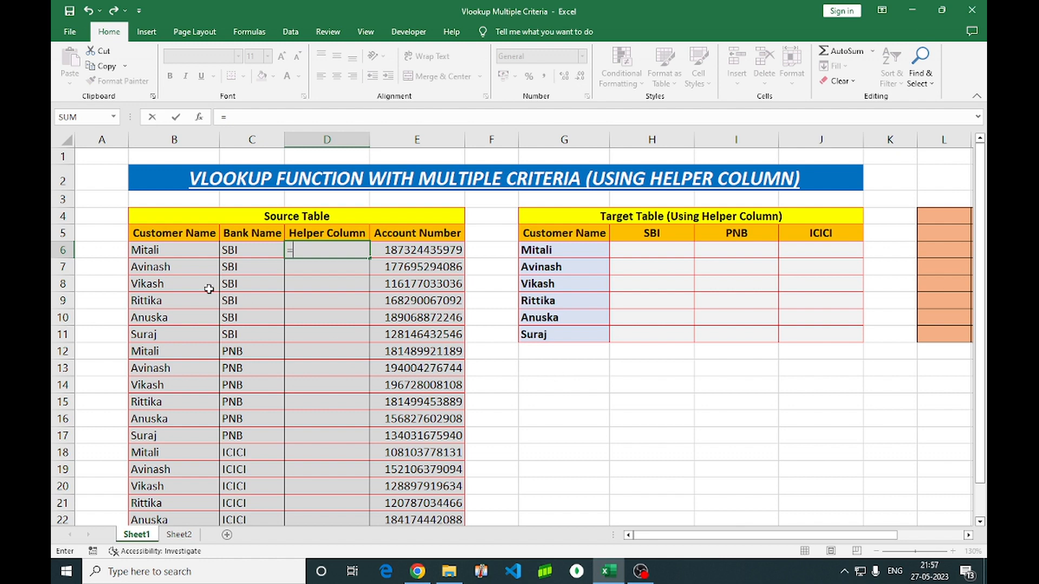
left_click(169, 250)
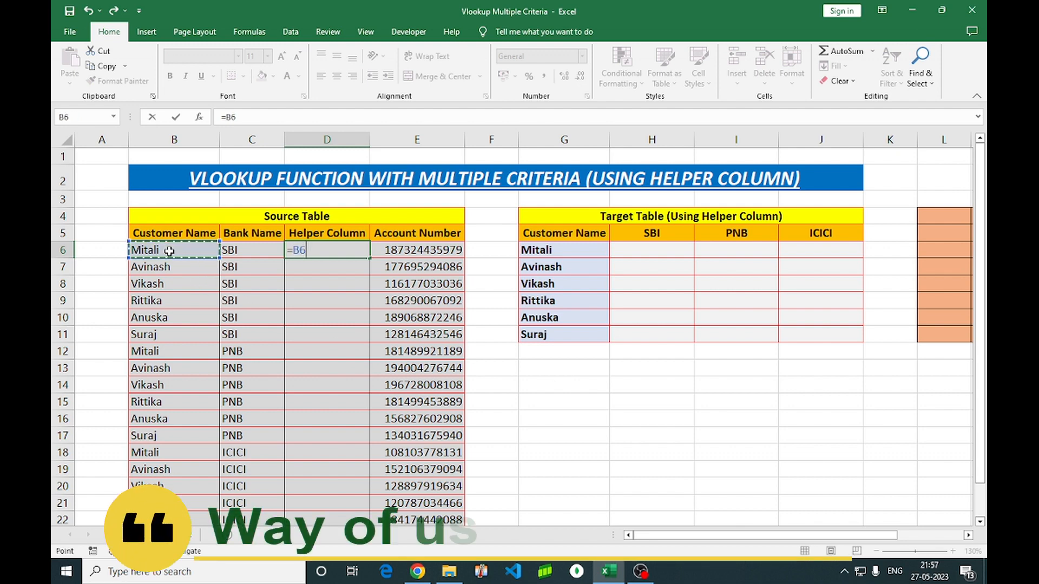
type("&")
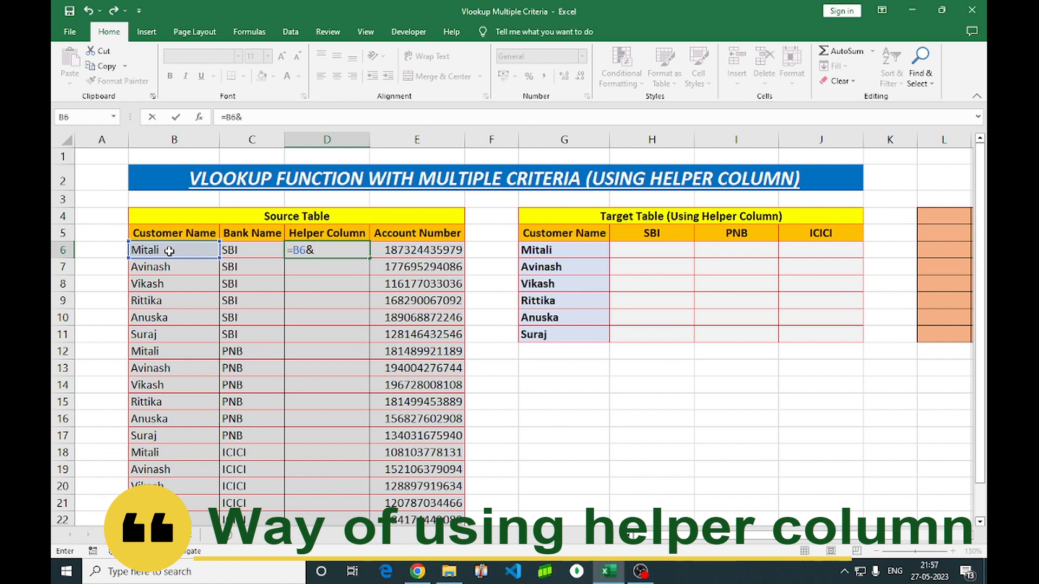
type("\"-")
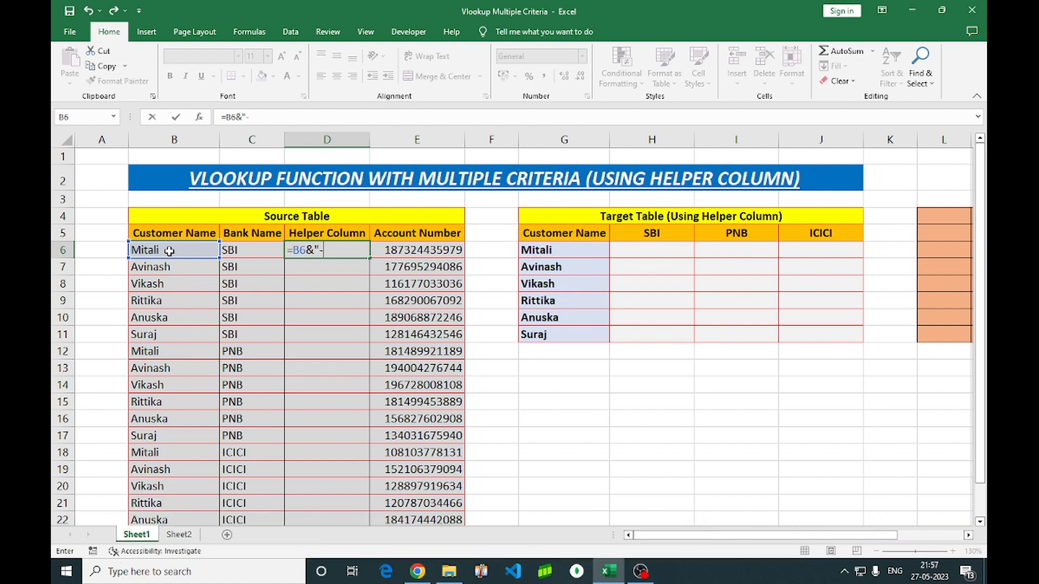
type("\"&")
left_click(244, 249)
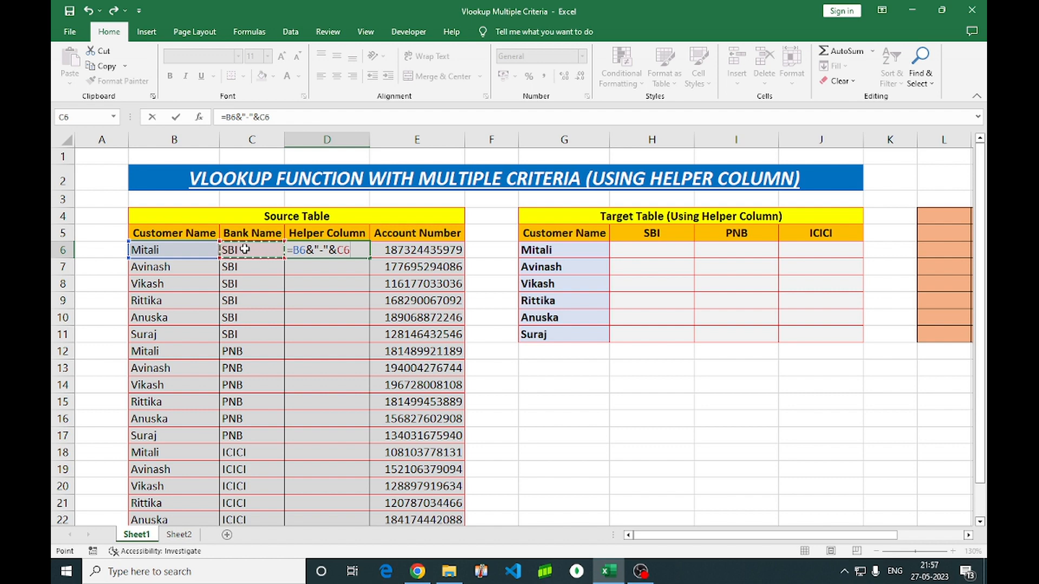
key("Return")
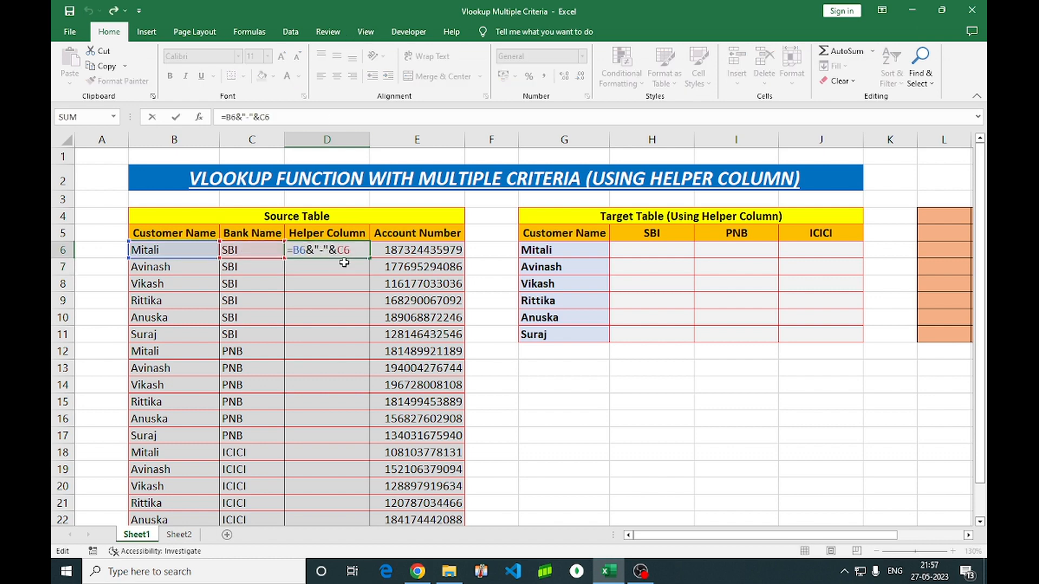
key("ctrl+Return")
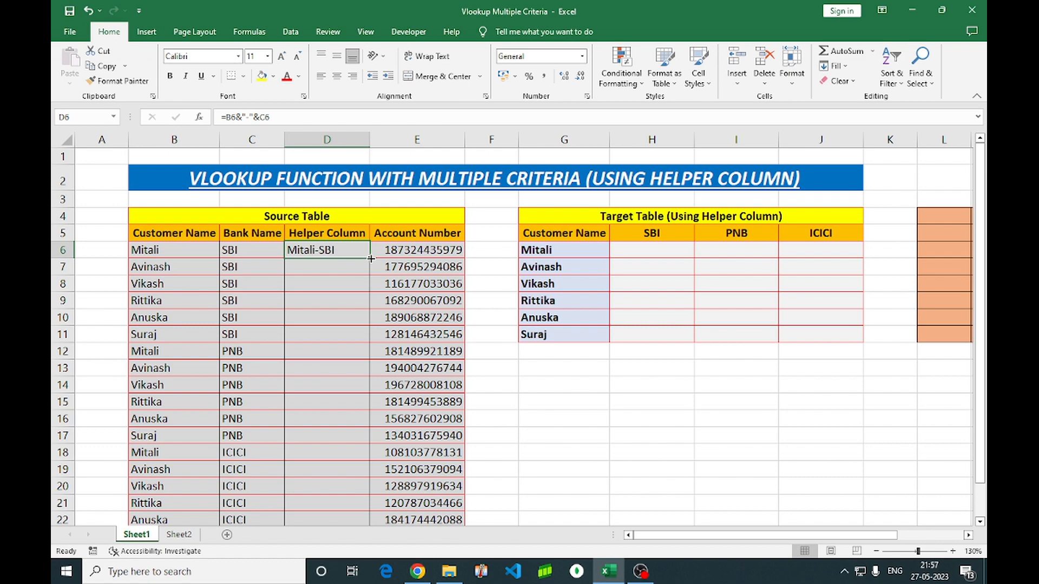
Fill the D6 formula down the Helper Column to the last row of the source table
double_click(370, 259)
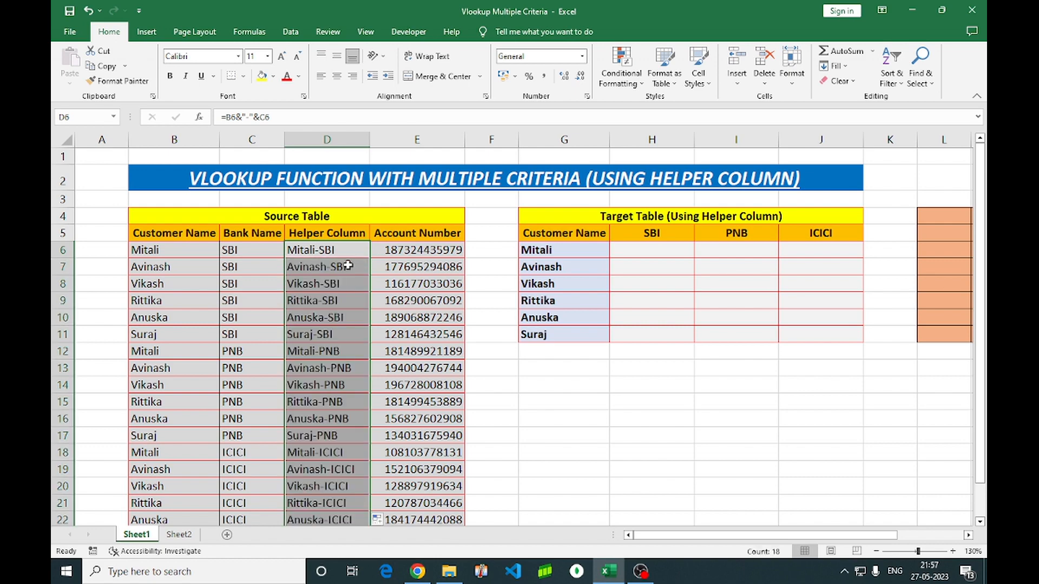
scroll(344, 301, "down", 1)
scroll(344, 301, "up", 1)
left_click(629, 409)
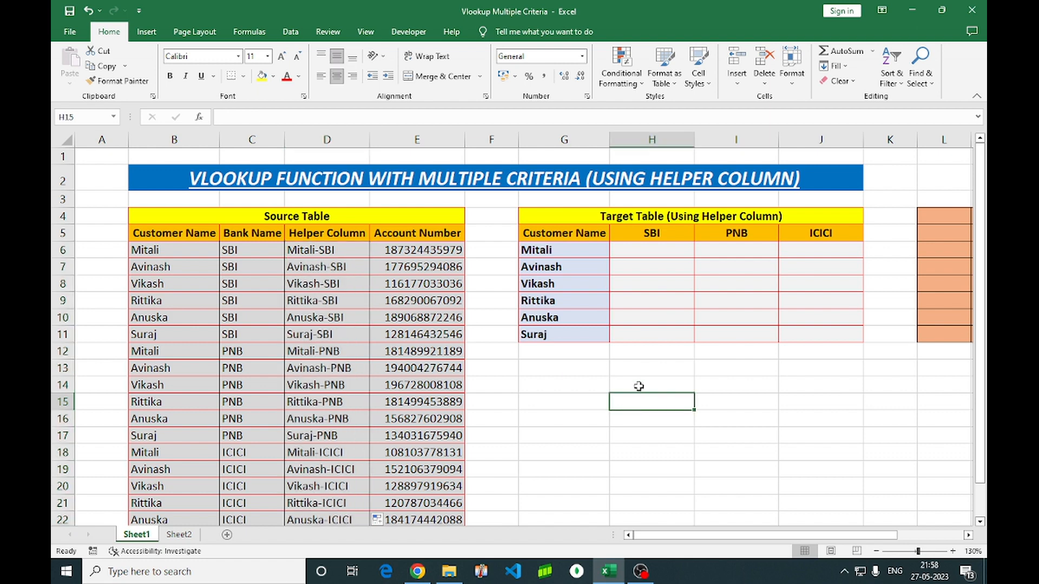
Start a VLOOKUP formula in cell H6 with $G6&"-"&H$5 as the lookup value
left_click(641, 252)
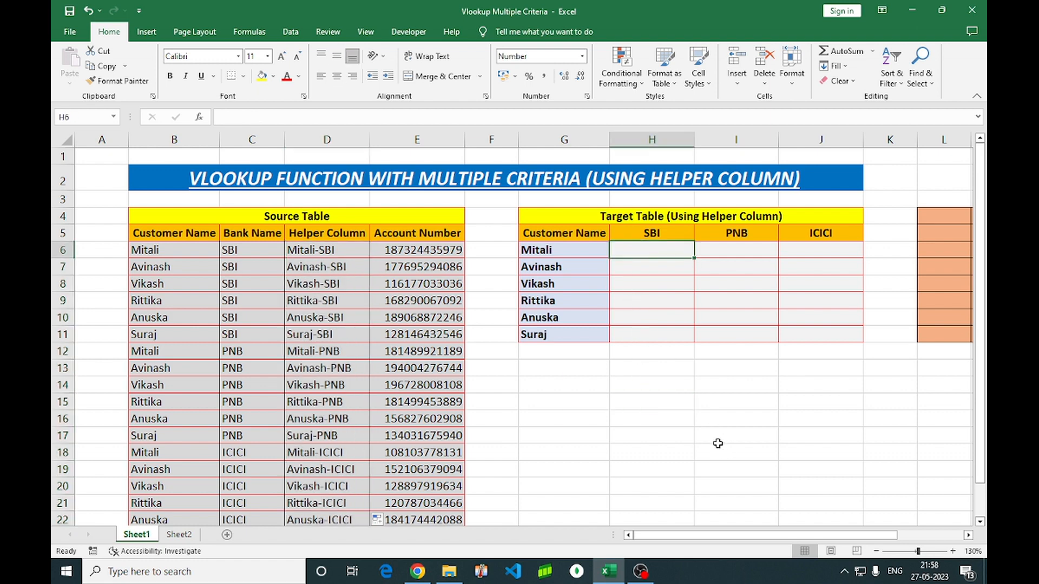
type("=vlo")
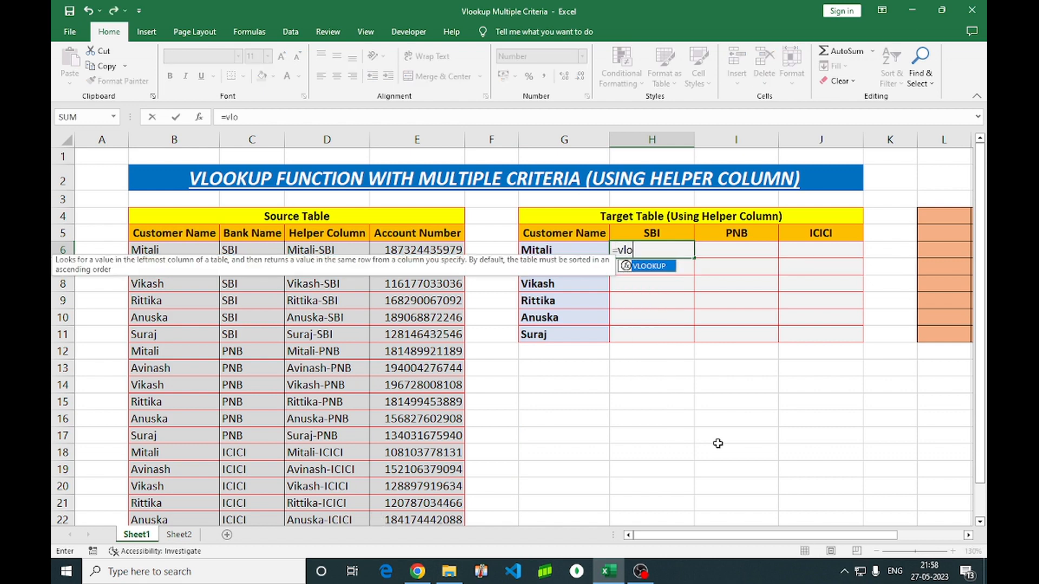
key("Tab")
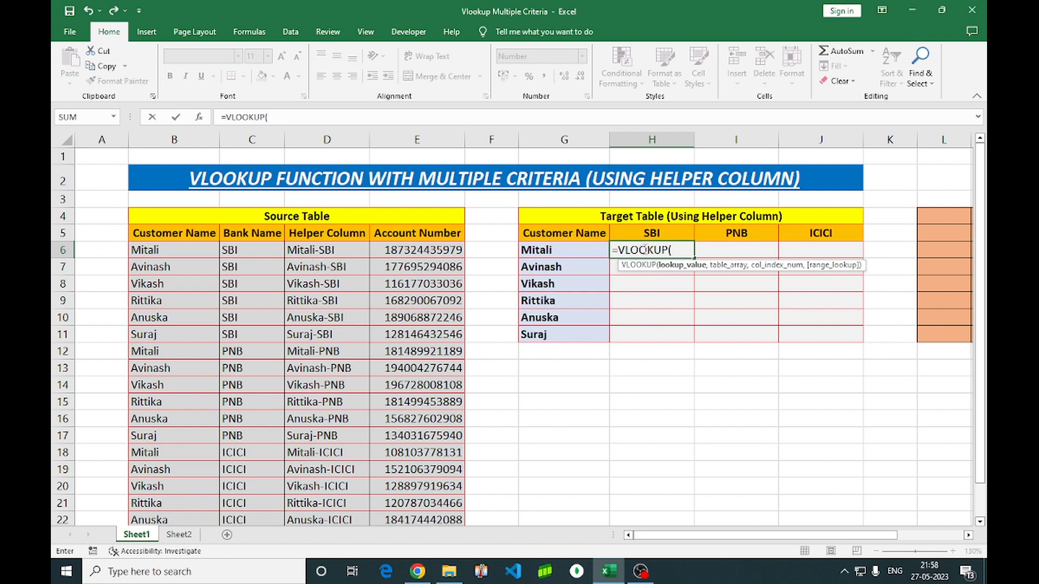
left_click(566, 250)
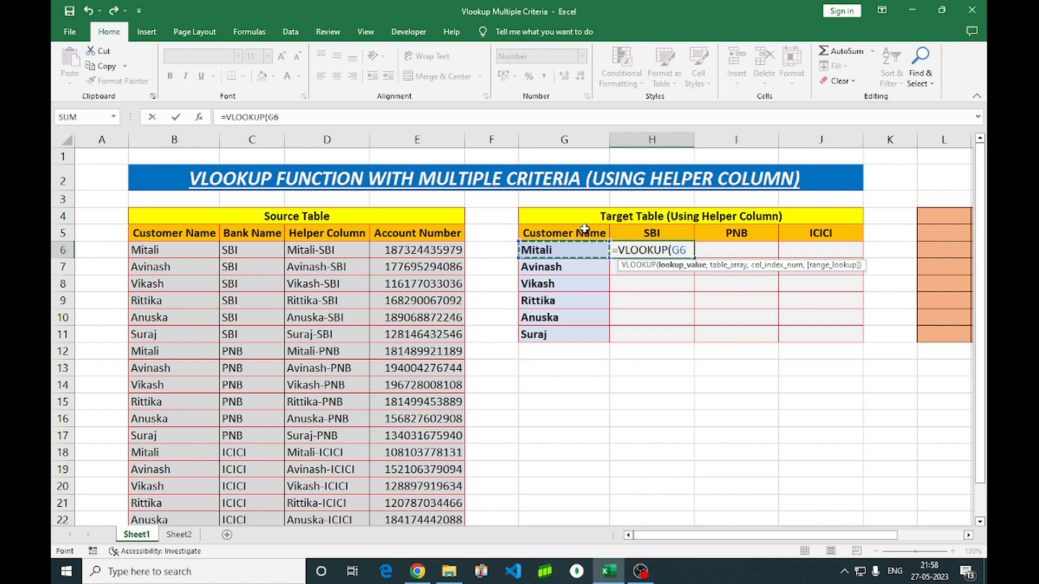
key("F4")
key("F4")
key("F4")
type("&\"-")
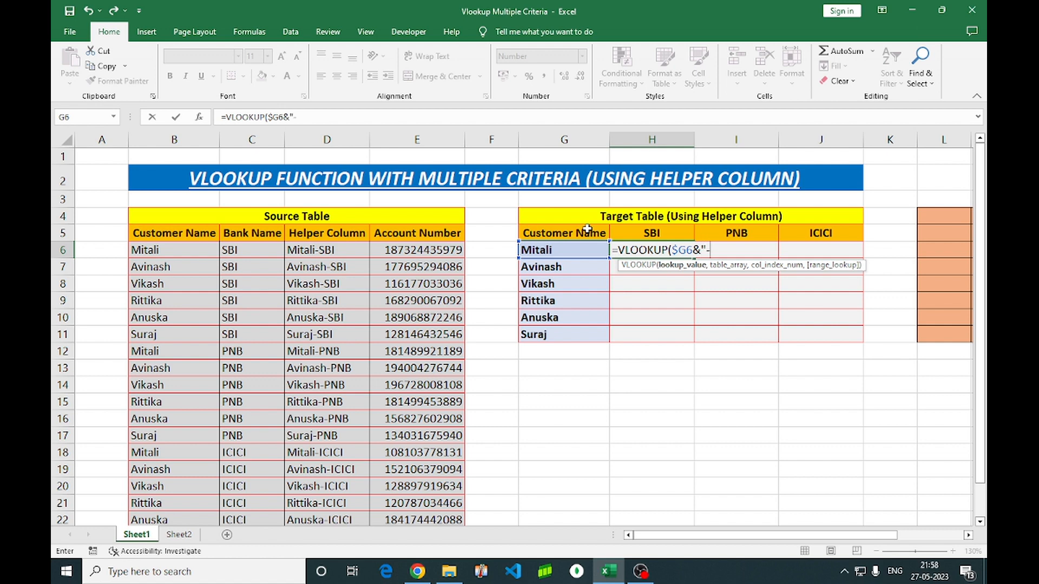
type("\"&")
left_click(651, 233)
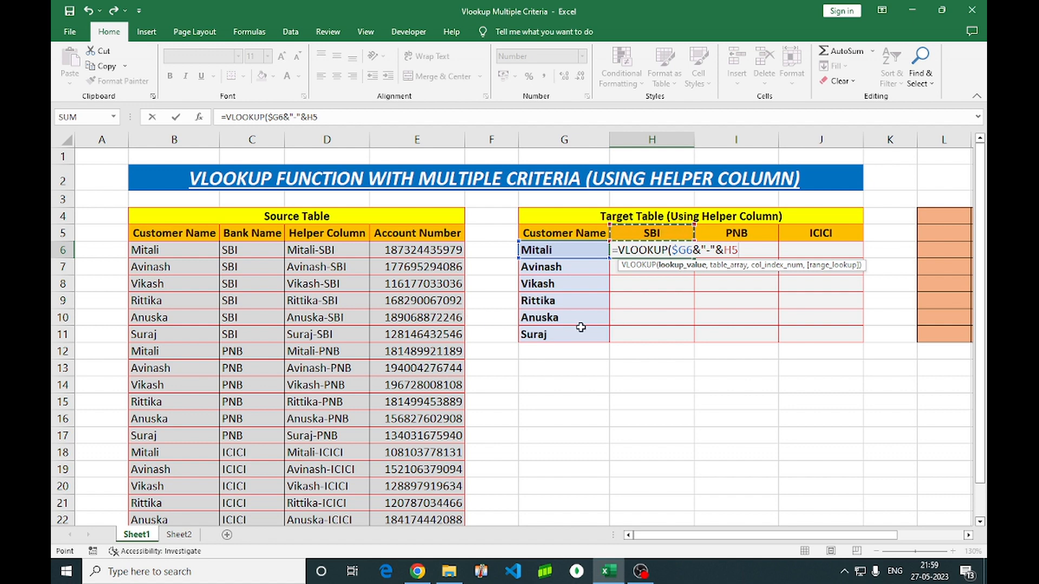
key("F4")
key("F4")
type(",")
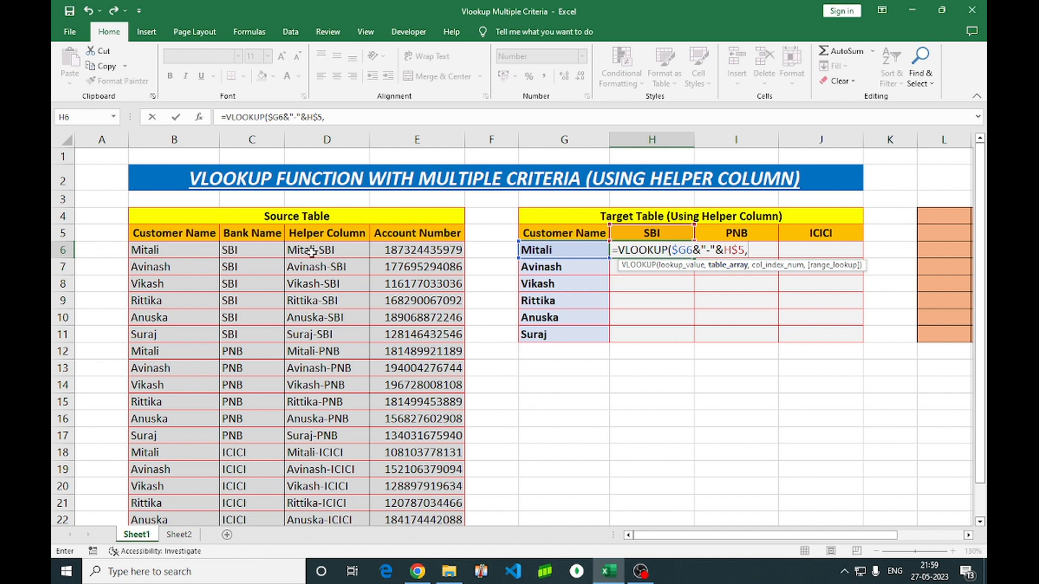
Complete the H6 VLOOKUP with table array $D$6:$E$23, column index 2 and range lookup 0
mouse_move(312, 250)
left_mouse_down()
mouse_move(457, 252)
mouse_move(307, 251)
left_mouse_up()
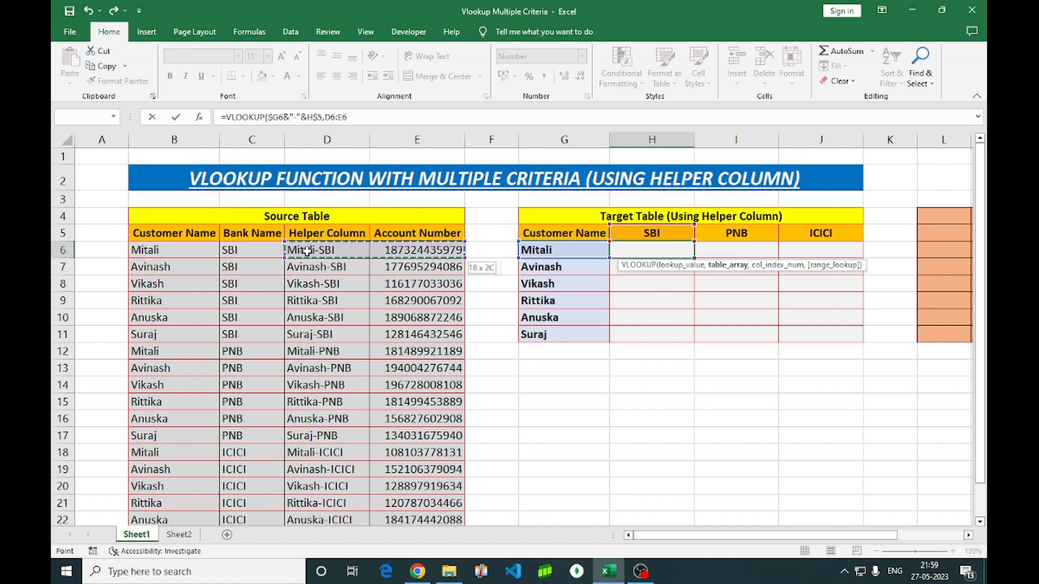
key("ctrl+shift+Down")
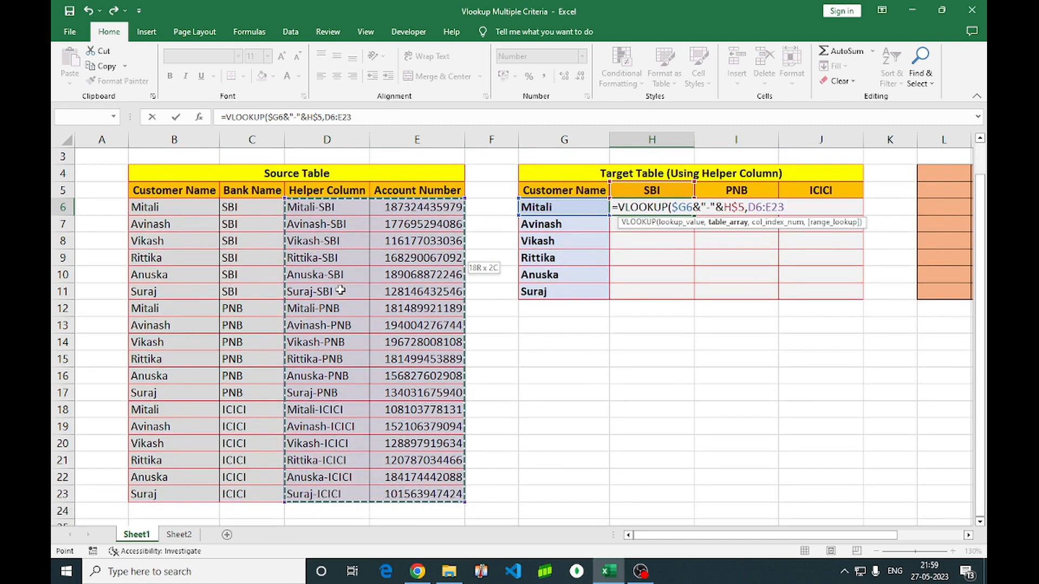
key("F4")
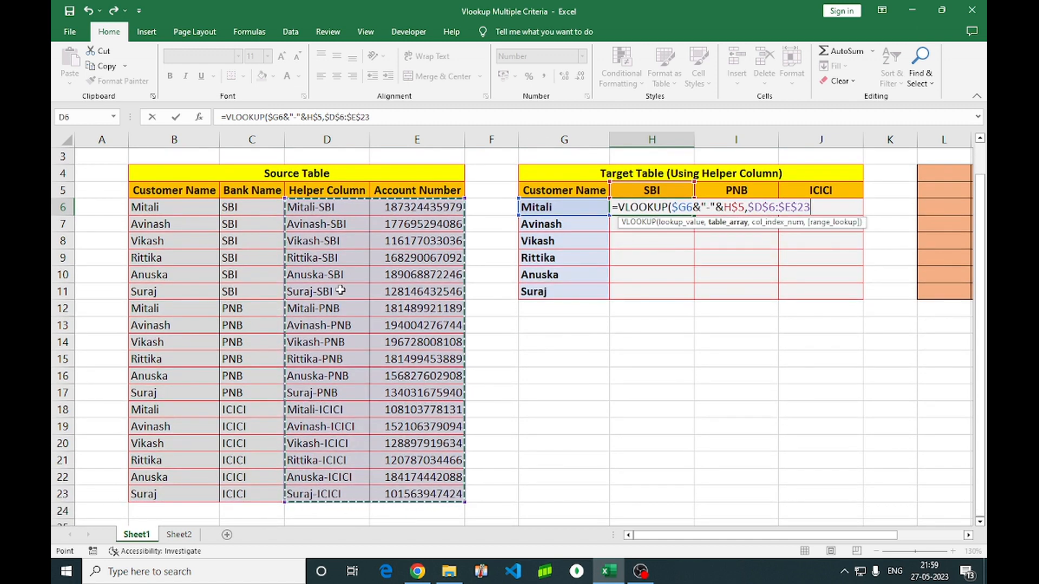
type(",")
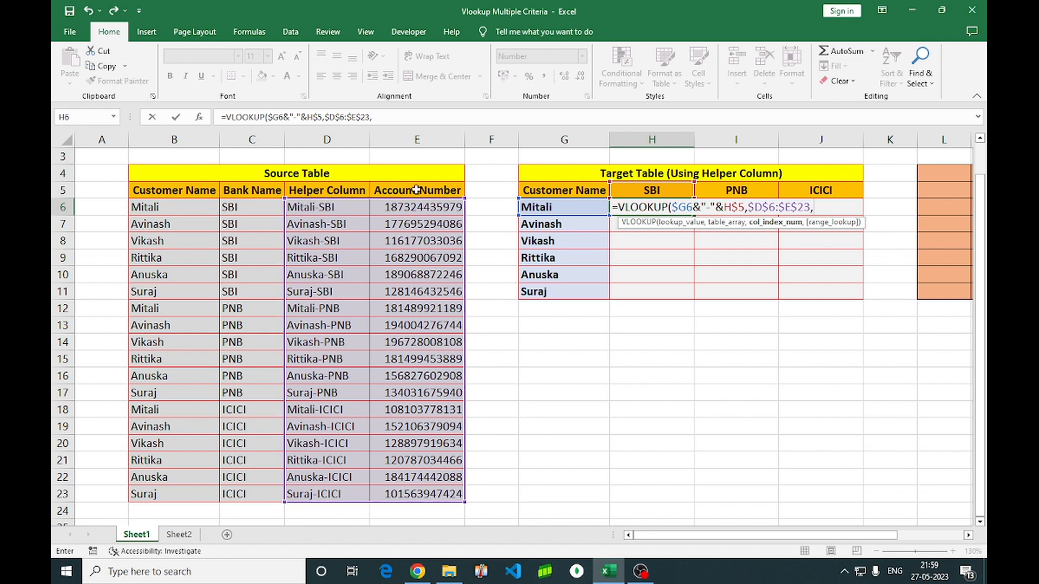
type("2,0")
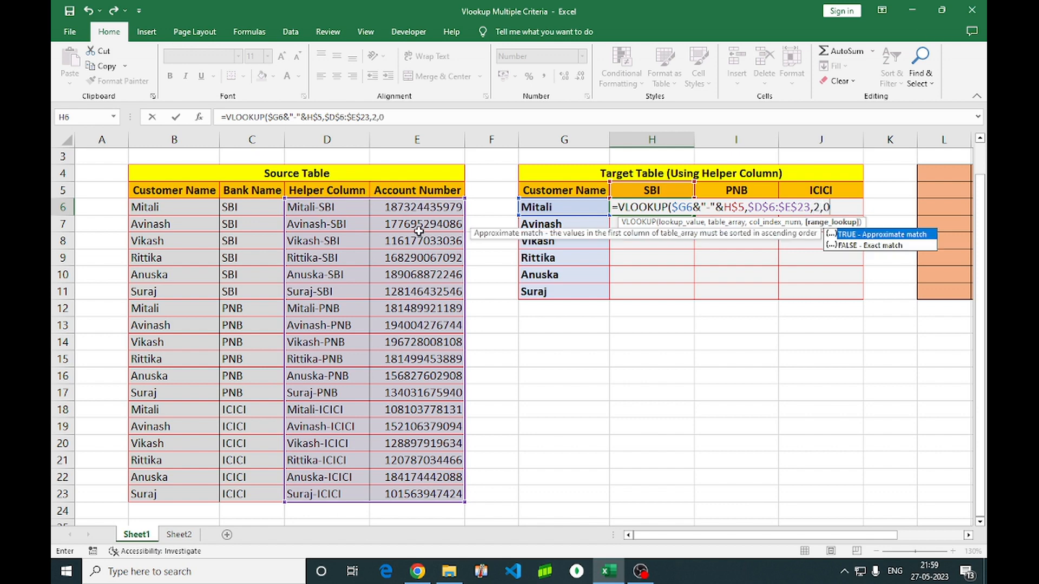
type(")")
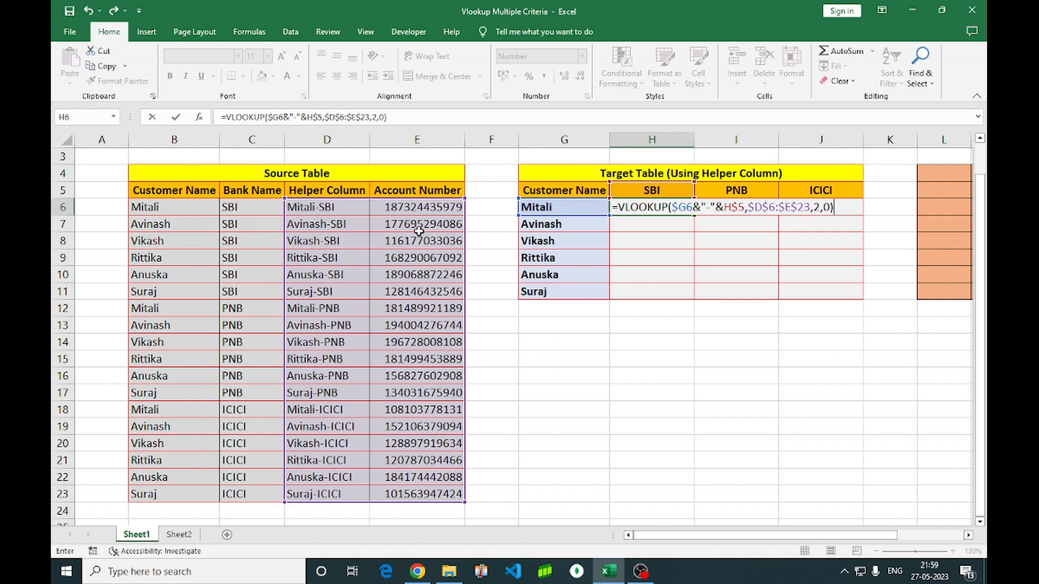
key("Return")
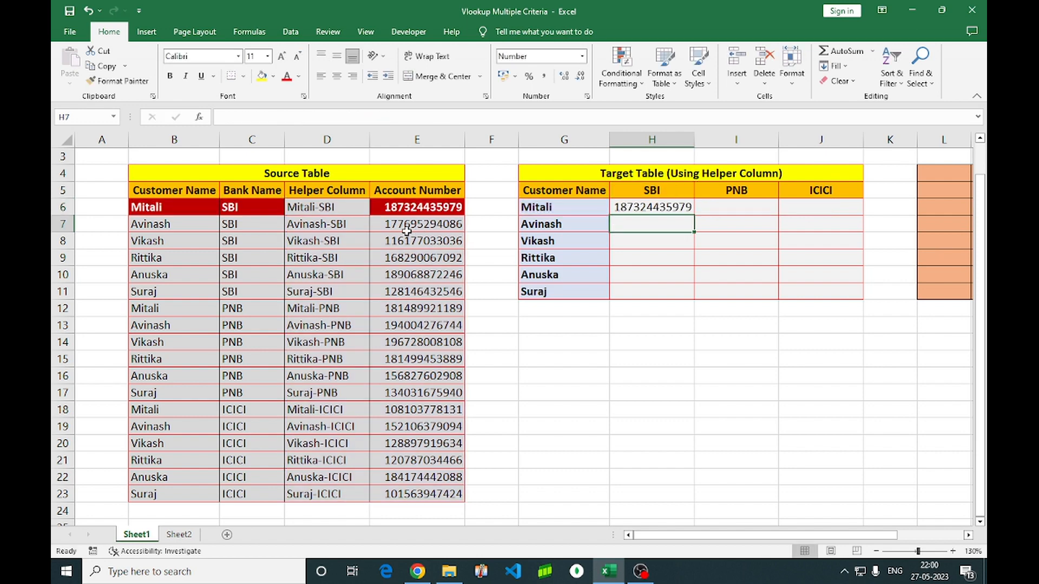
Fill the H6 formula across the PNB and ICICI columns to cell J6
left_click(642, 207)
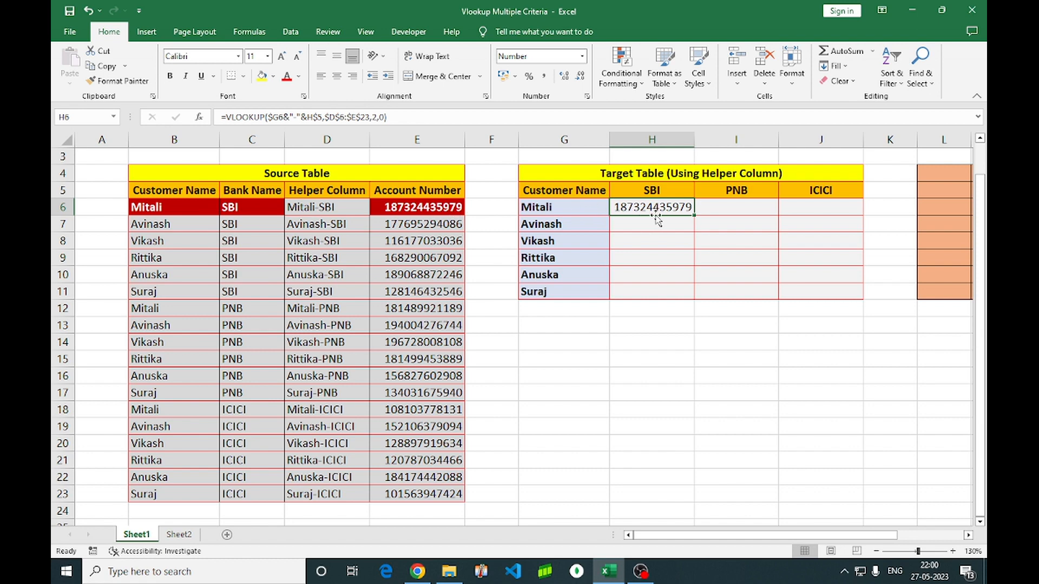
key("shift+Right")
key("shift+Right")
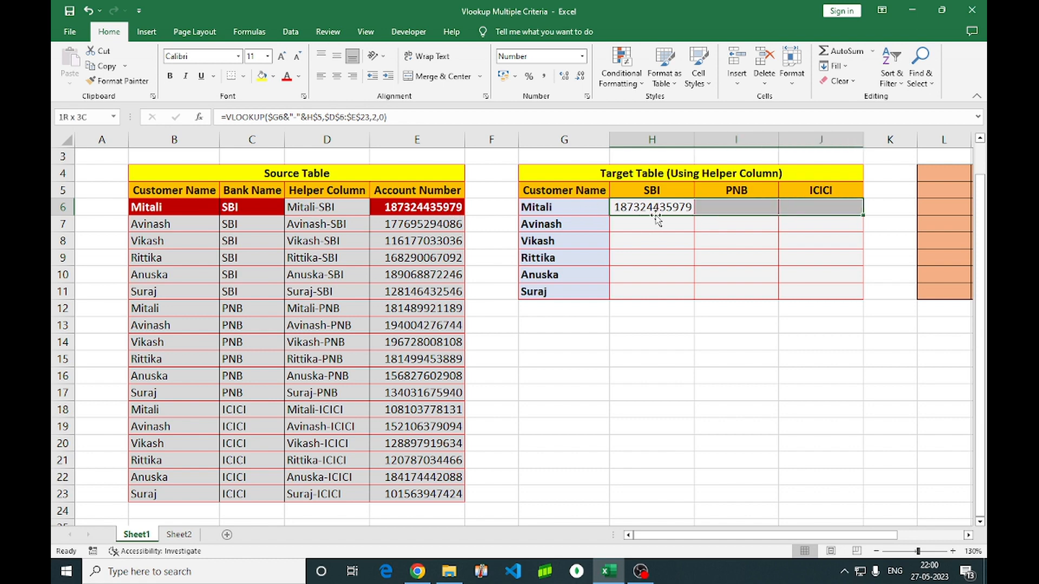
key("ctrl+r")
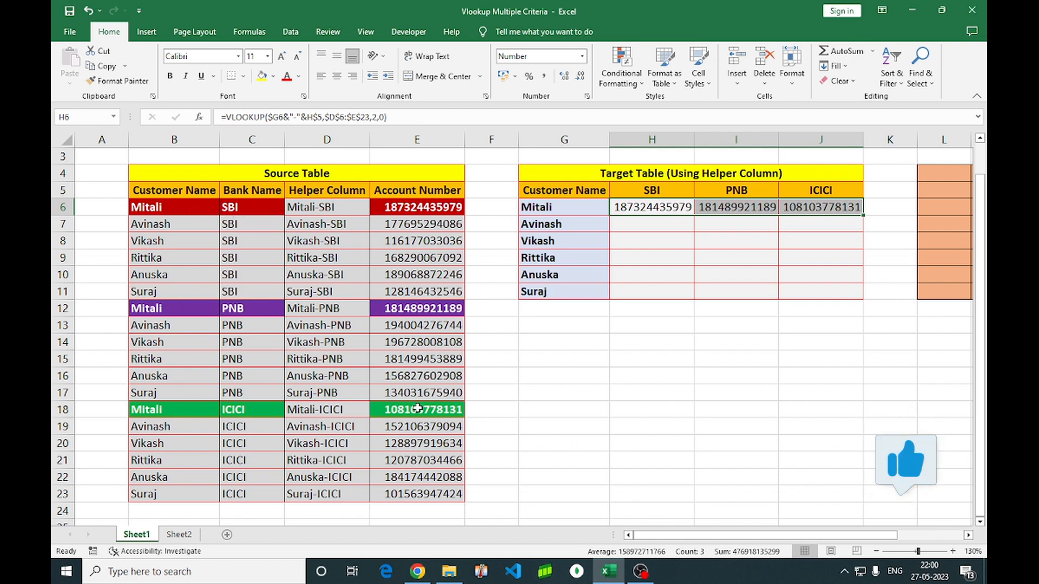
Fill the formulas in H6:J6 down to row 11 for the remaining customers
key("shift+Down")
key("shift+Down")
key("shift+Down")
key("shift+Down")
key("shift+Down")
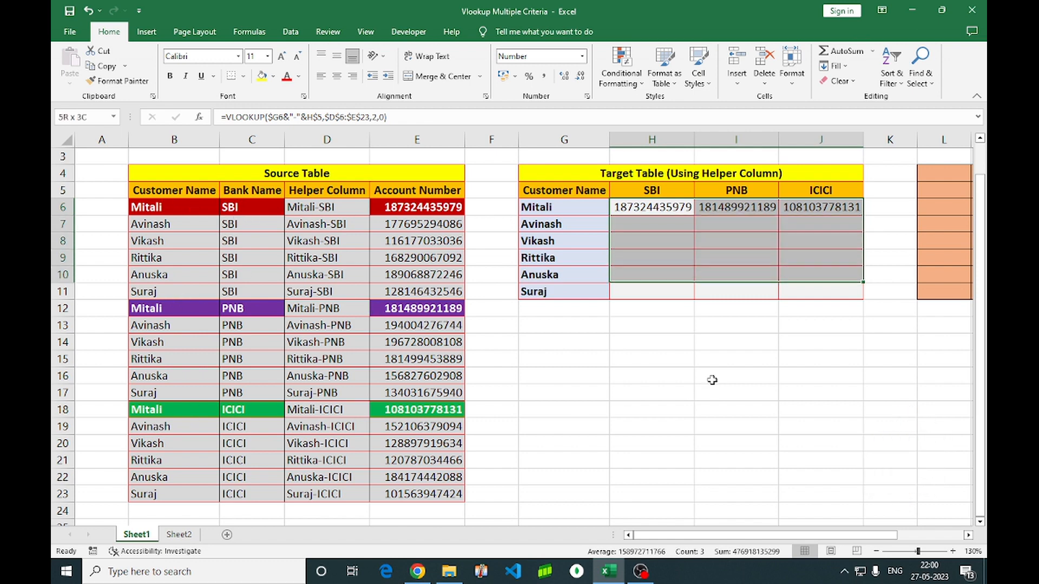
key("ctrl+d")
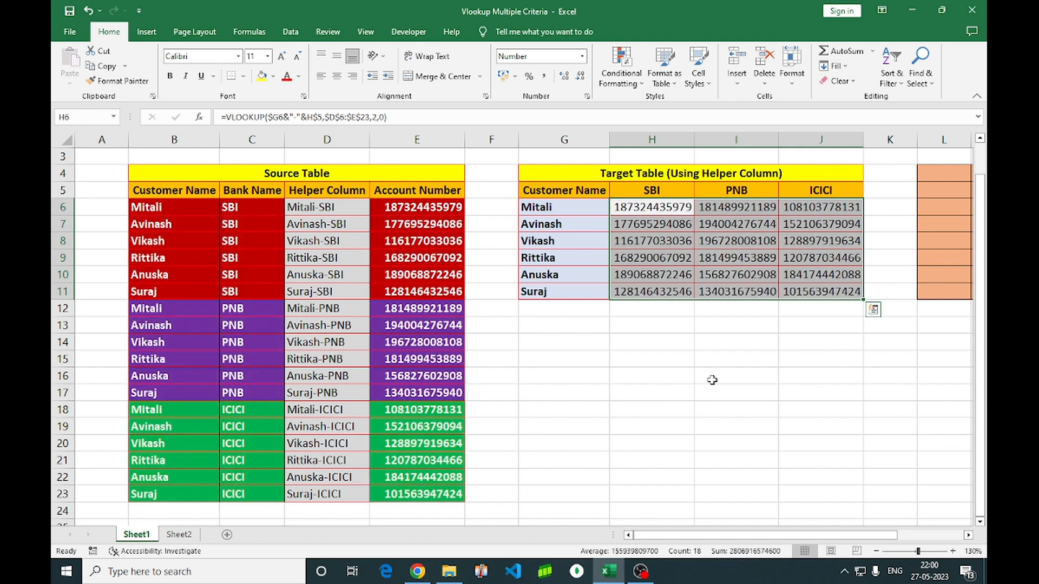
left_click(699, 373)
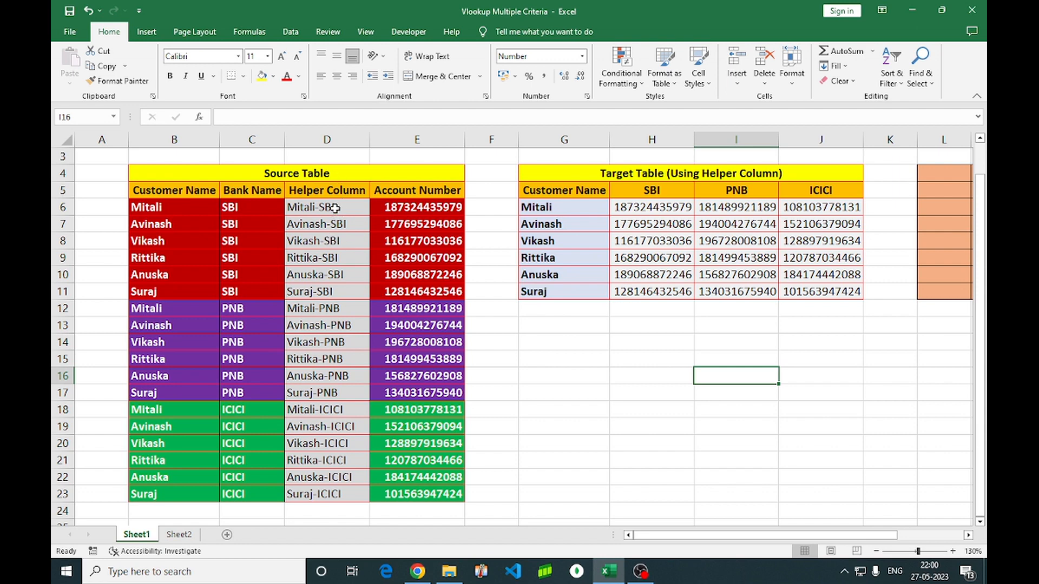
Open Sheet2, which holds the target table without a helper column
left_click_drag(335, 208, 325, 495)
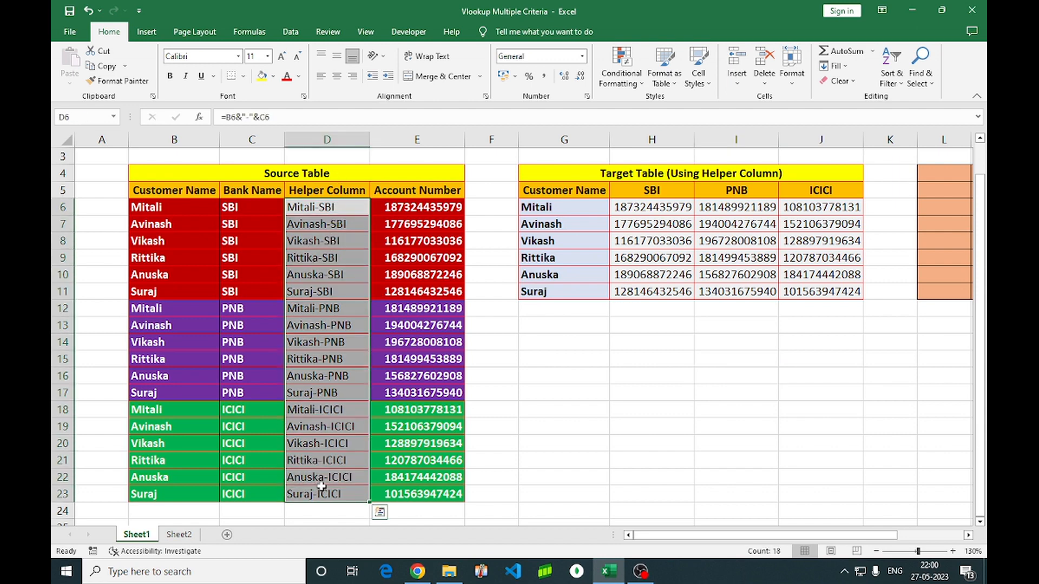
left_click(547, 419)
left_click(178, 534)
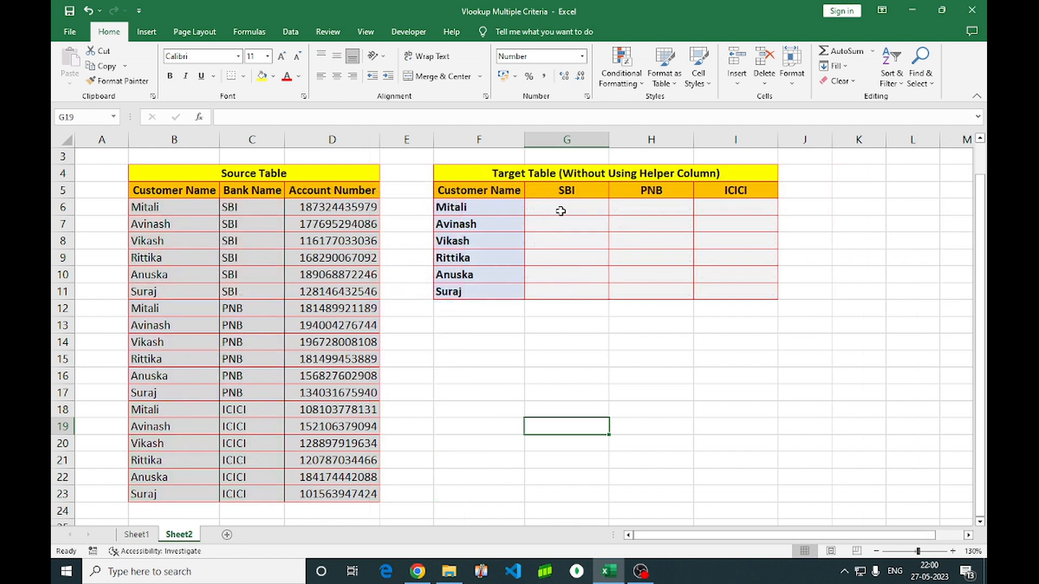
Start a VLOOKUP formula in cell G6 of Sheet2 with $F6&"-"&G$5 as the lookup value
left_click(561, 208)
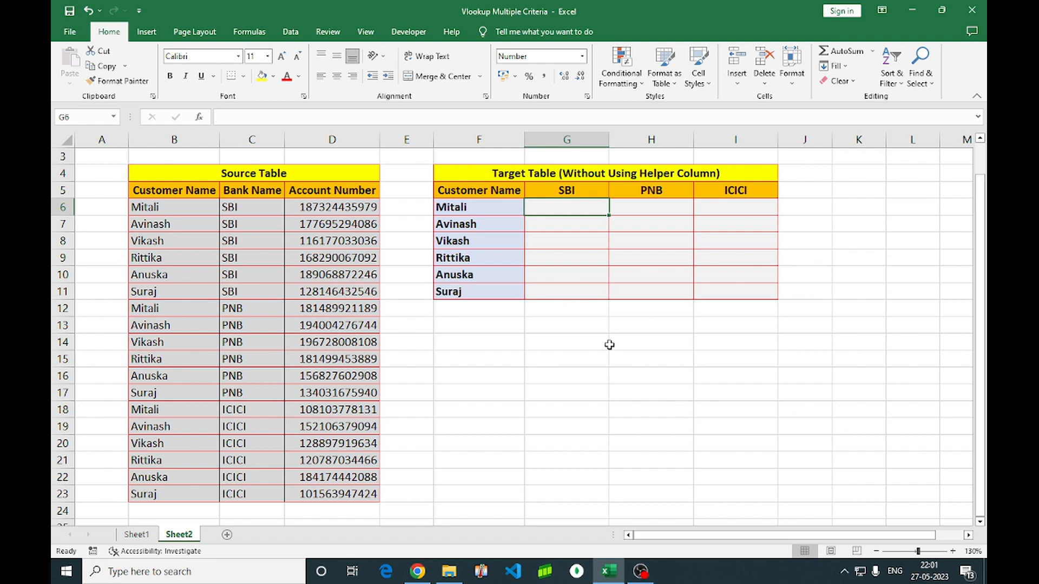
type("=")
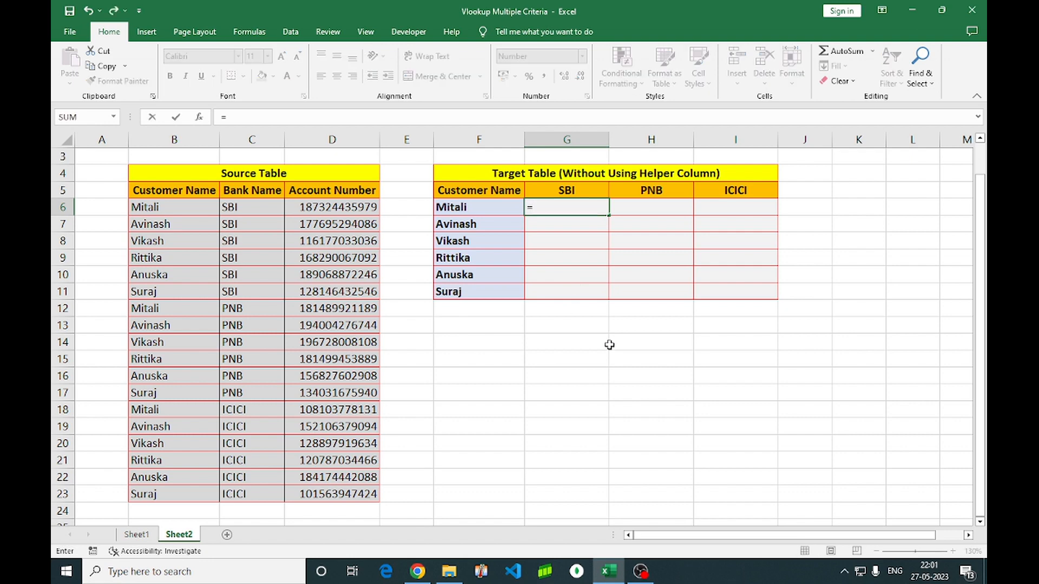
type("vlo")
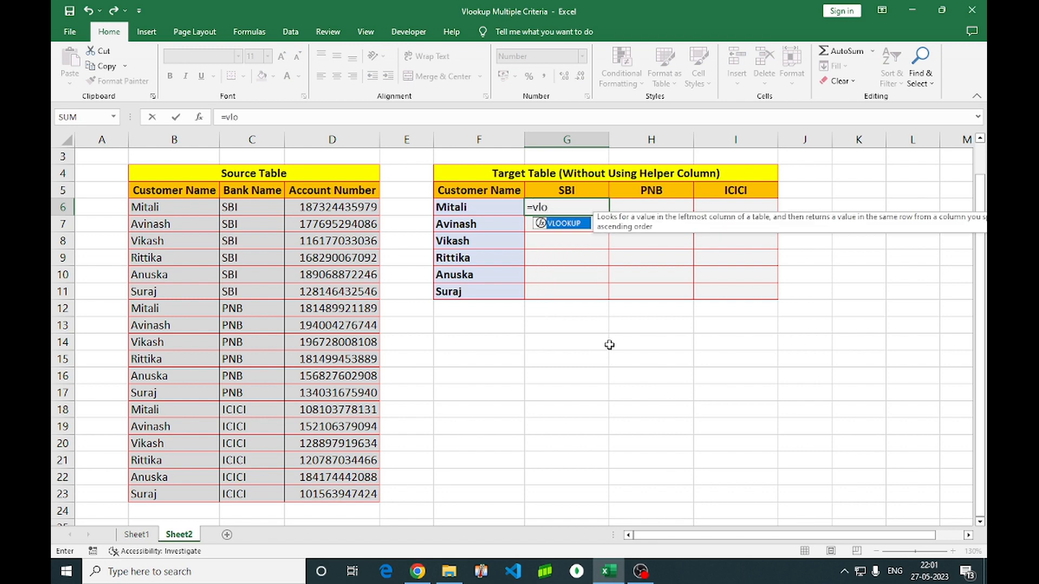
key("Tab")
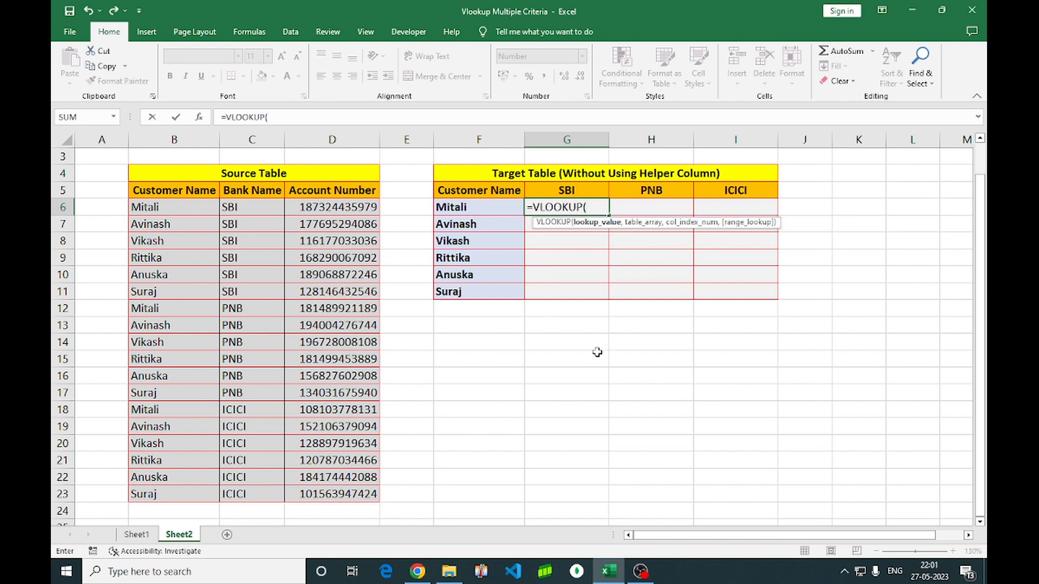
left_click(470, 207)
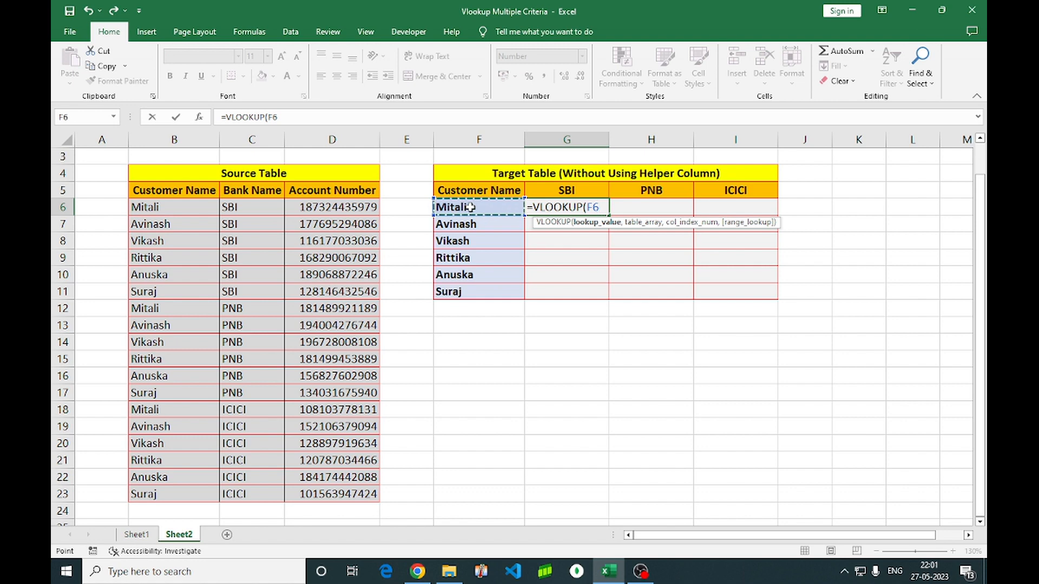
key("F4")
key("F4")
key("F4")
type("&")
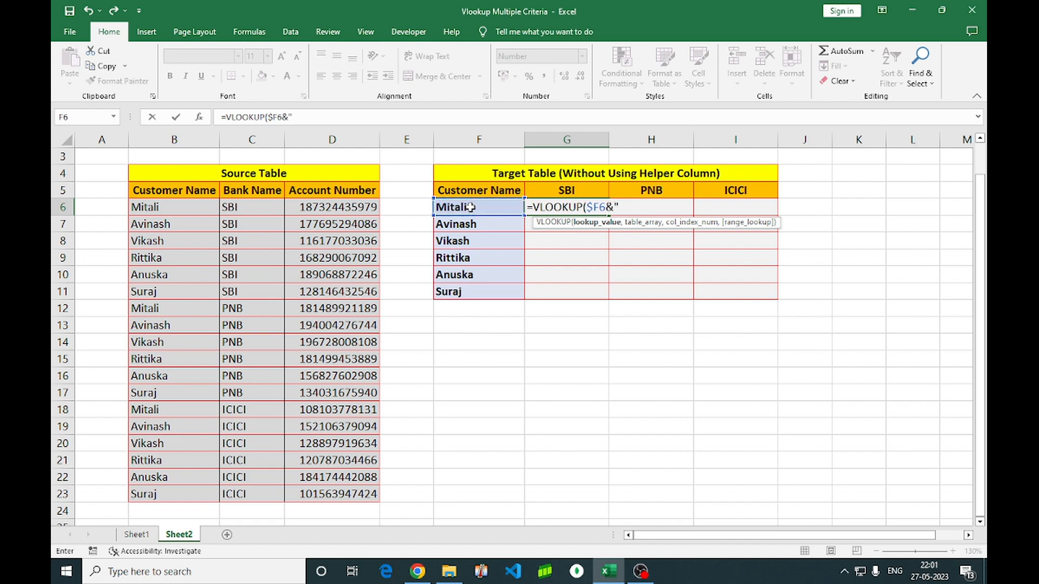
type("\"-\"&")
left_click(544, 187)
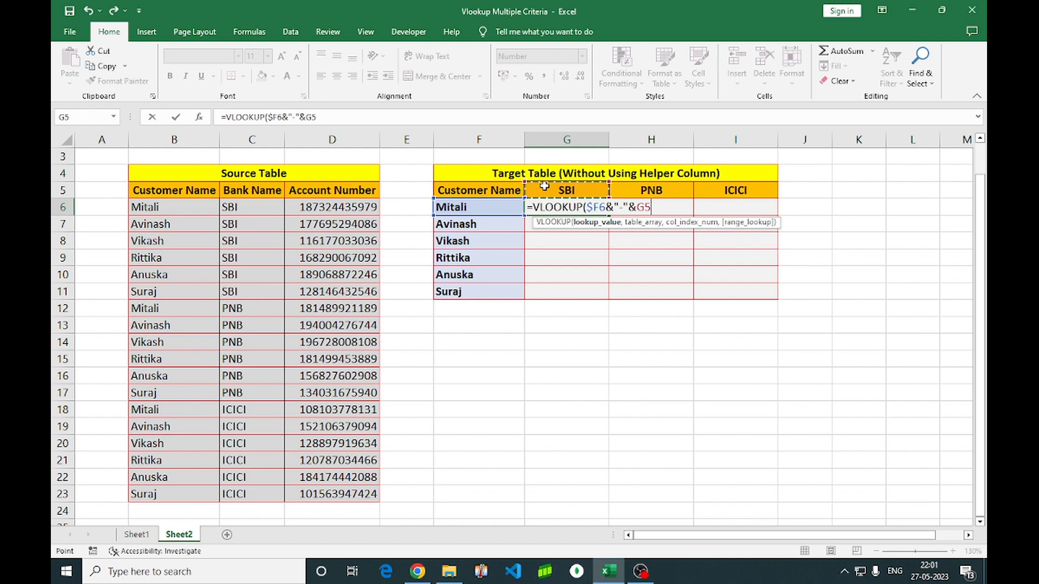
key("F4")
key("F4")
type(",")
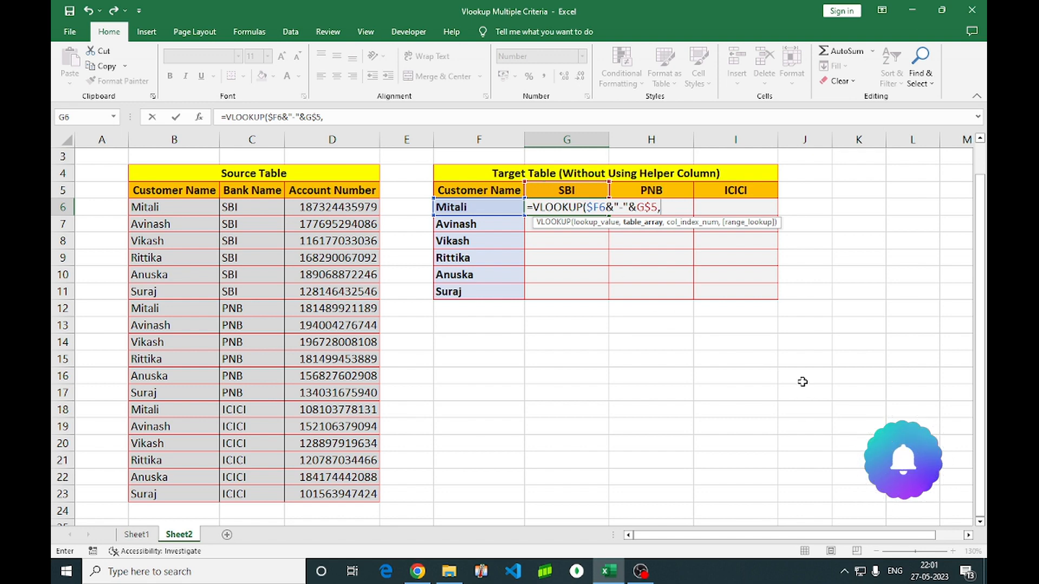
Nest a CHOOSE function as the VLOOKUP table array in G6, with {1,2} as its index number
type("cho")
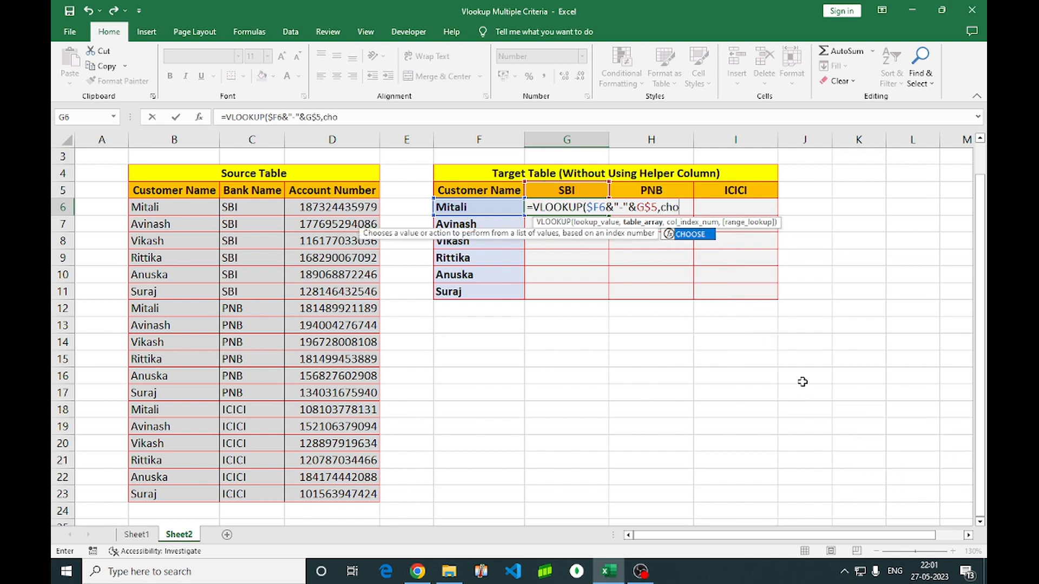
key("Tab")
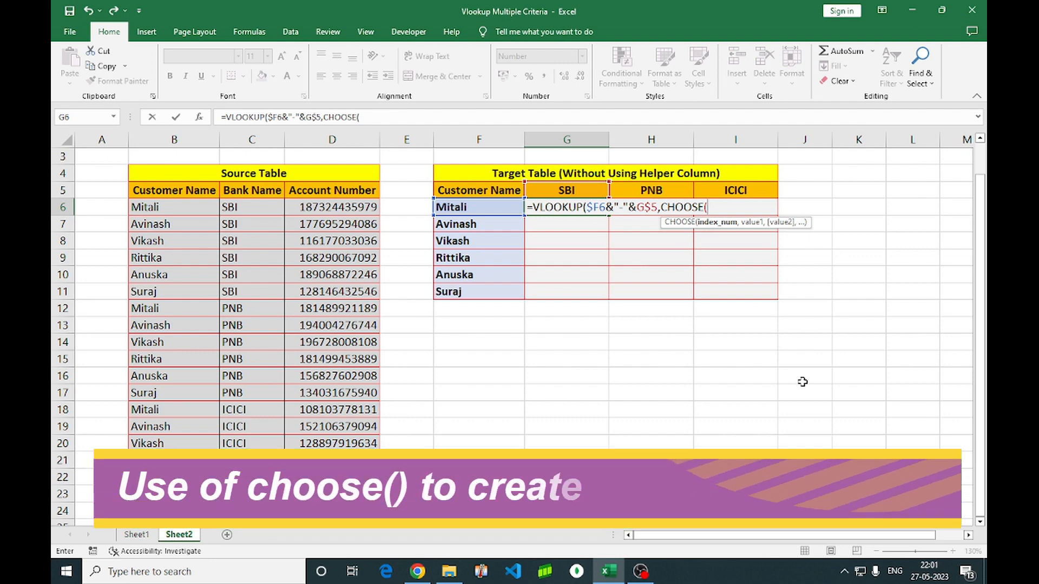
type("{")
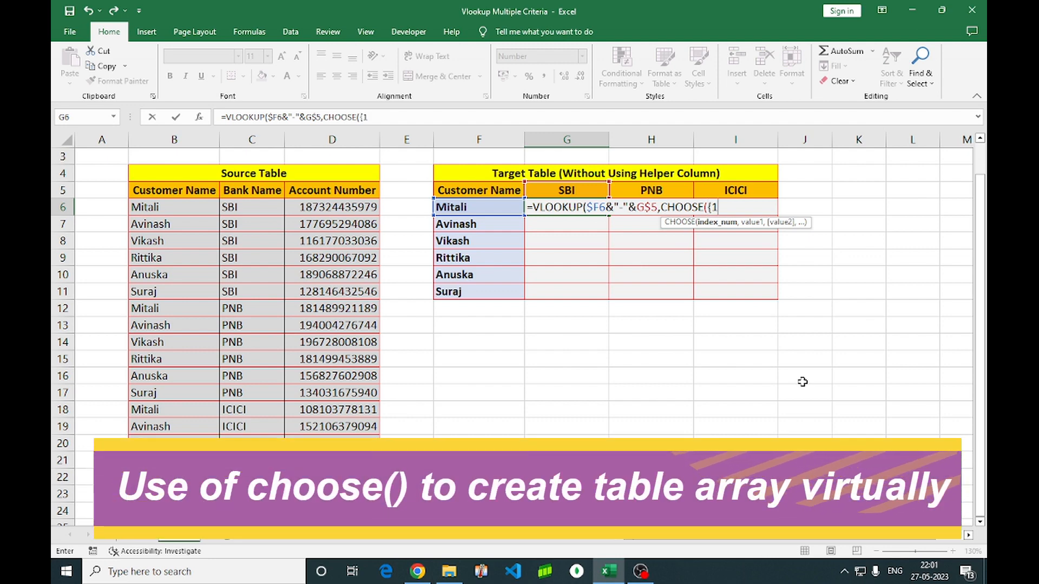
type("1,2")
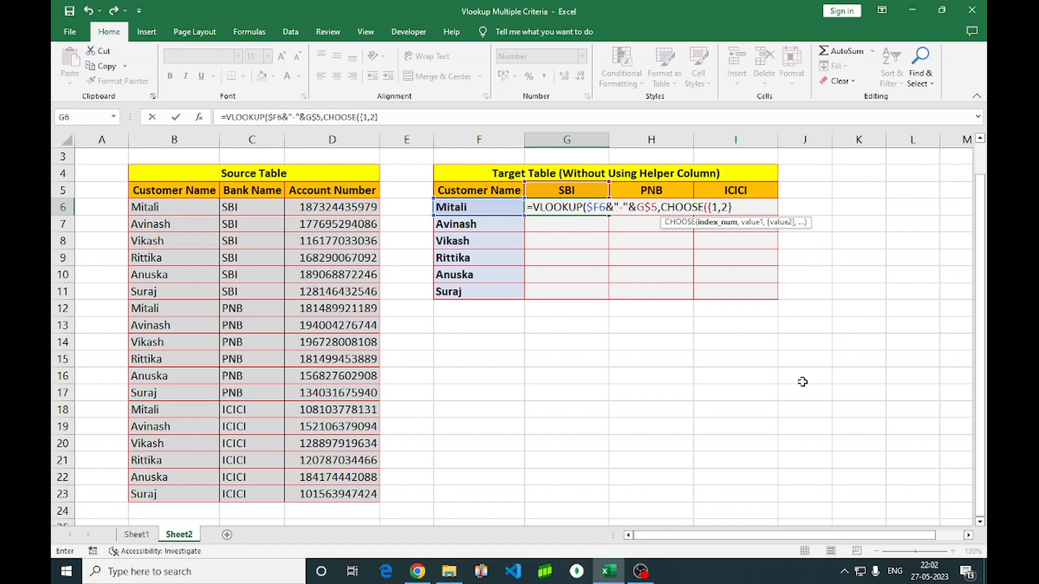
type("},")
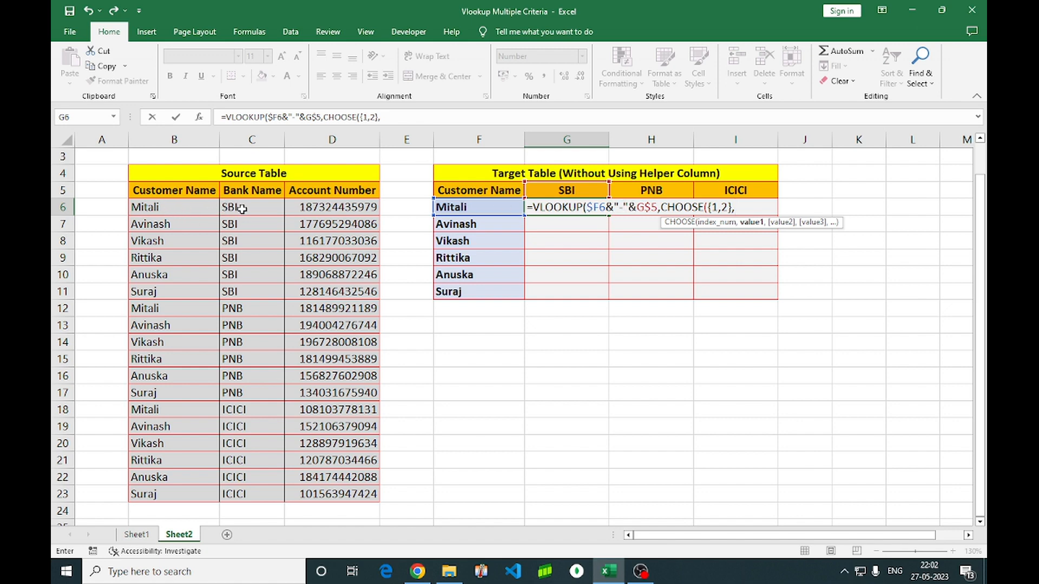
Set CHOOSE's first value to the joined customer and bank ranges, $B$6:$B$23&"-"&$C$6:$C$23
left_click(180, 209)
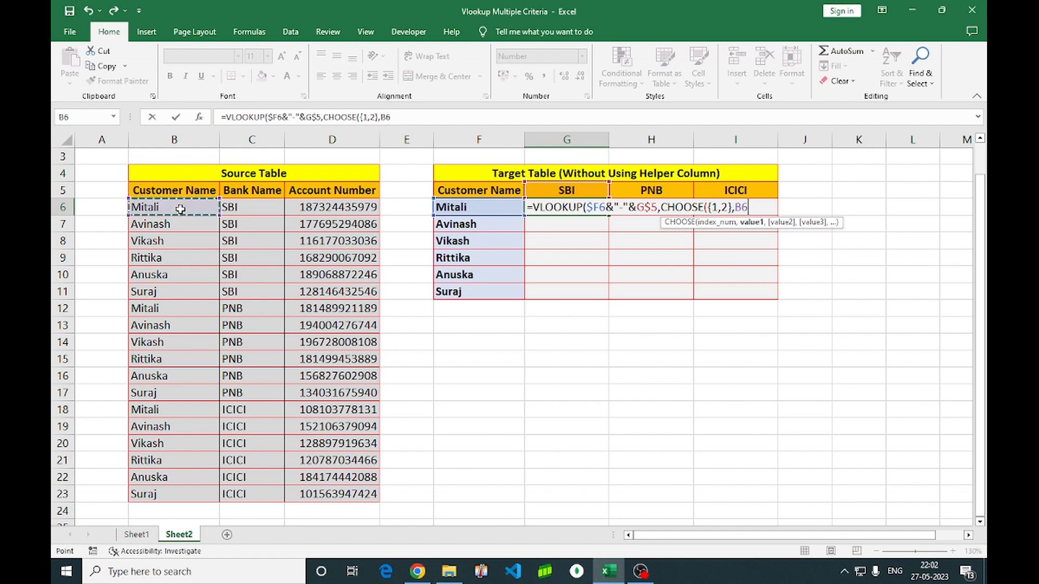
key("ctrl+shift+Down")
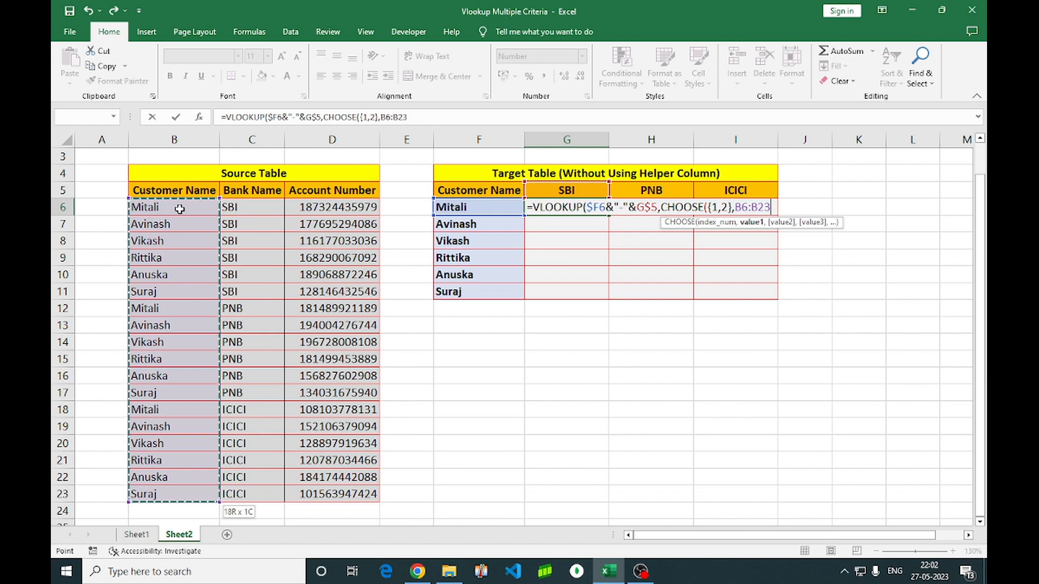
key("F4")
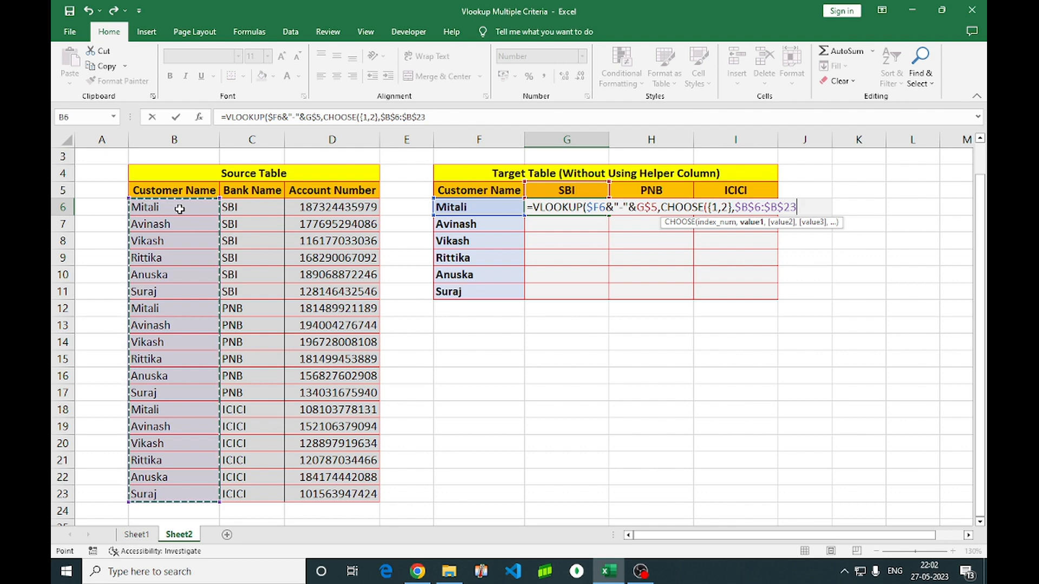
type("&")
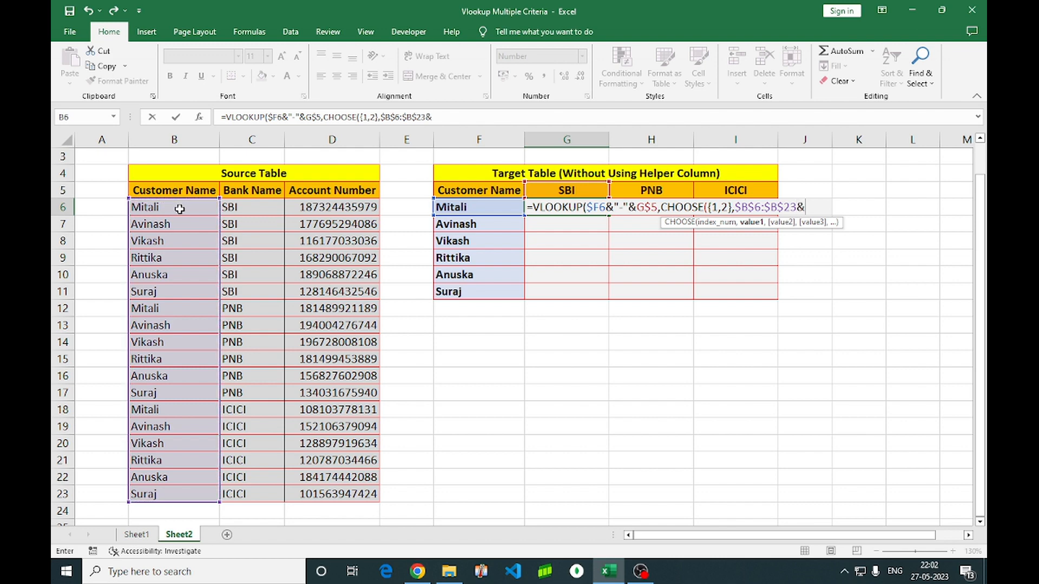
type("\"-")
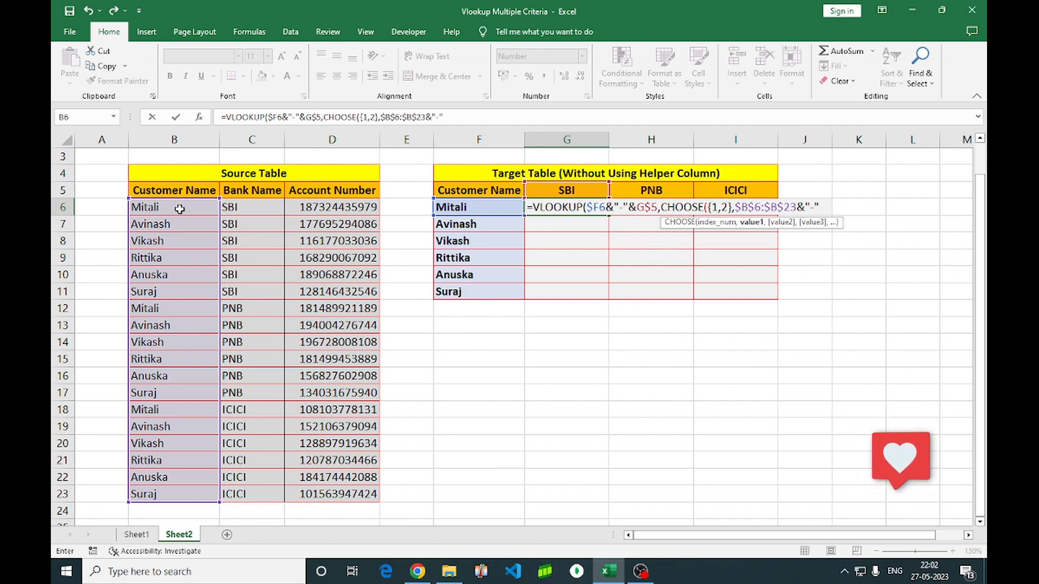
type("\"&")
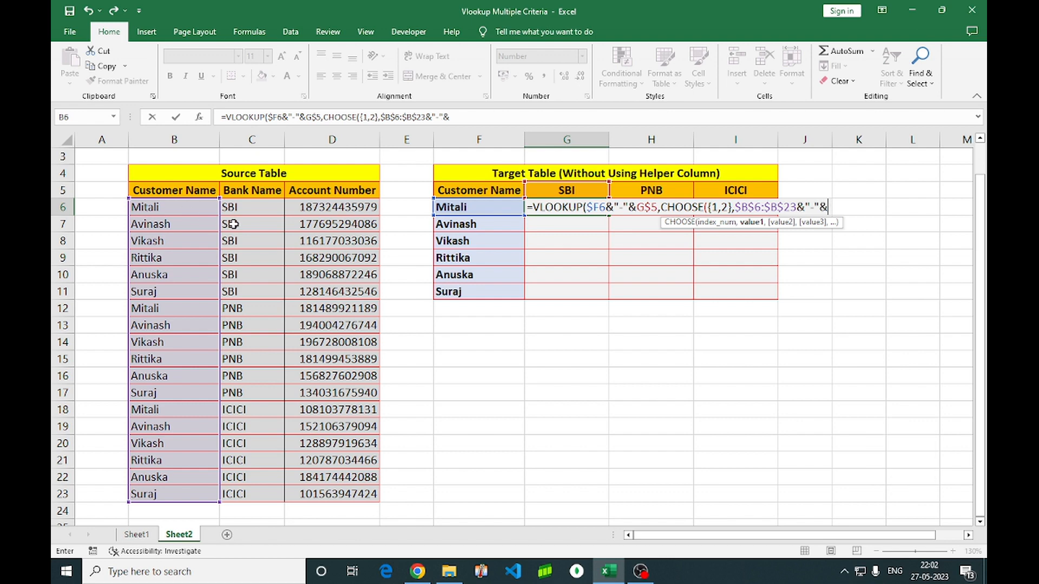
left_click(254, 207)
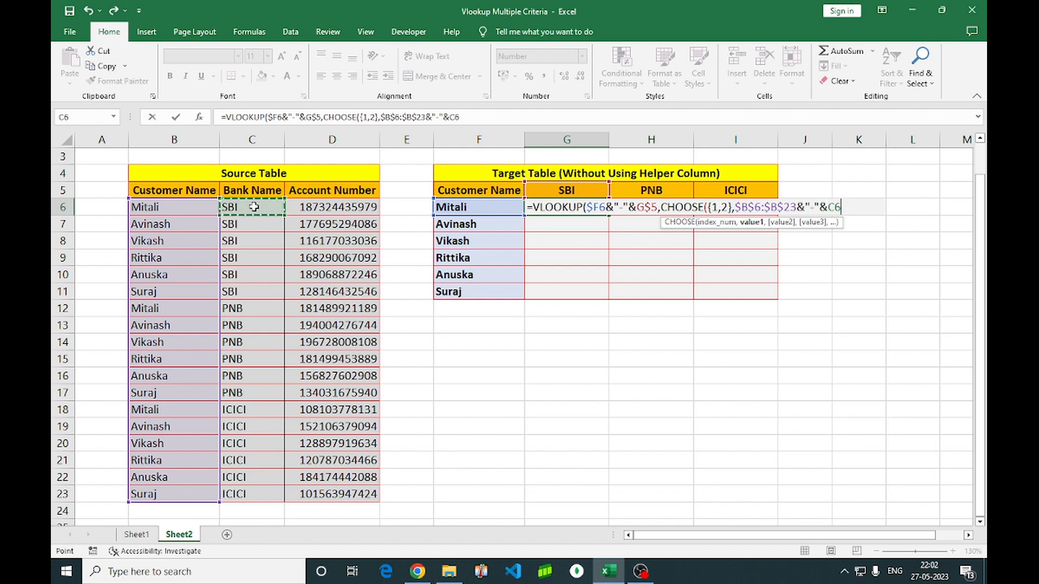
key("ctrl+shift+Down")
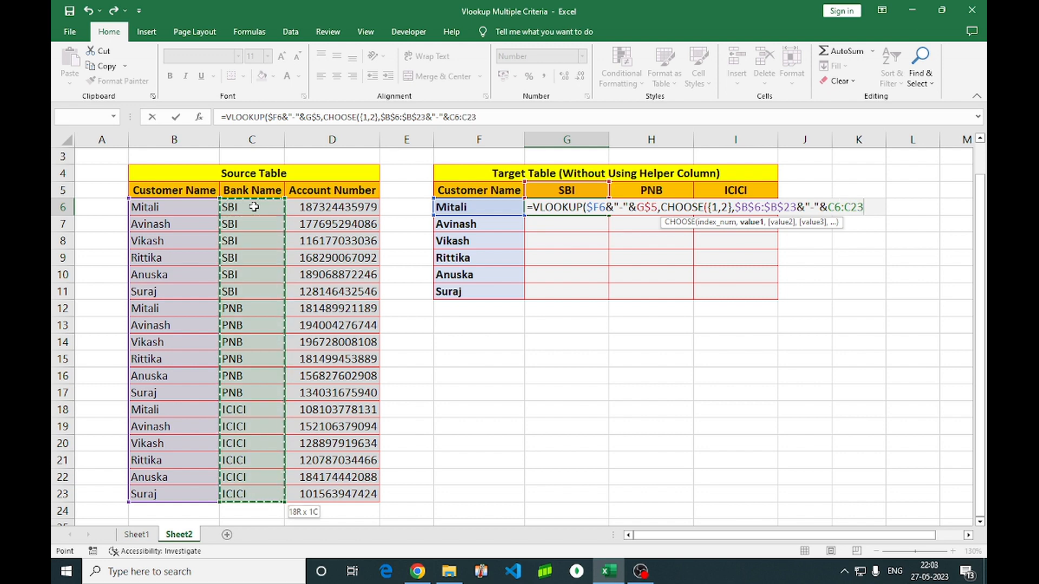
key("F4")
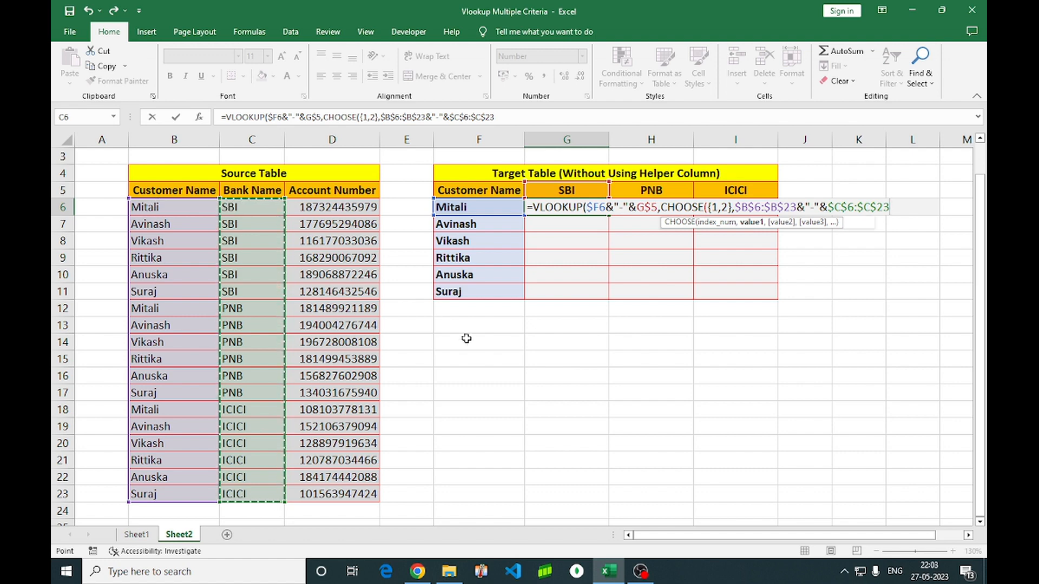
Set CHOOSE's second value to the account number range $D$6:$D$23 and close the CHOOSE function
type(",")
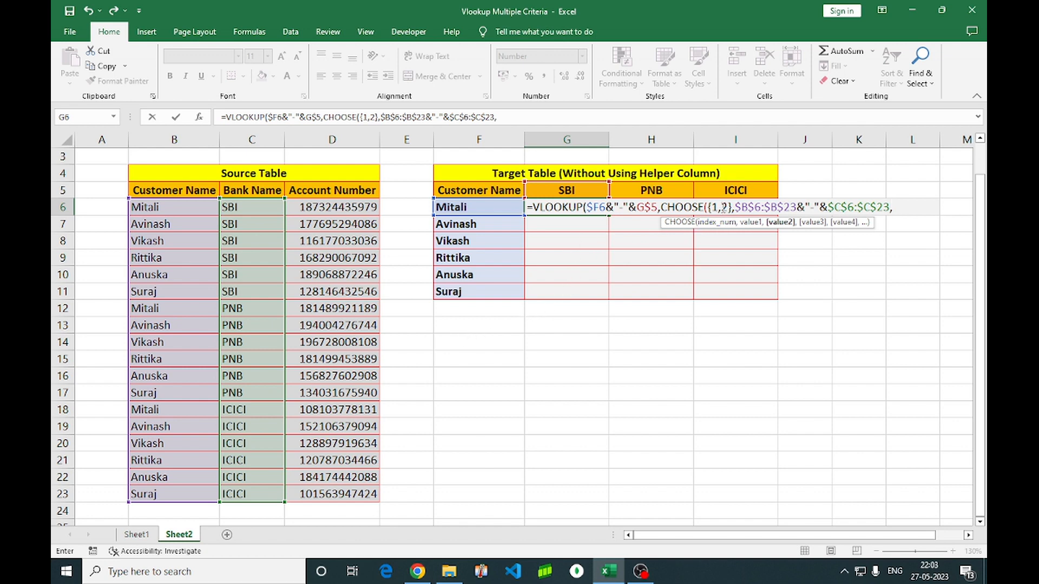
left_click(330, 204)
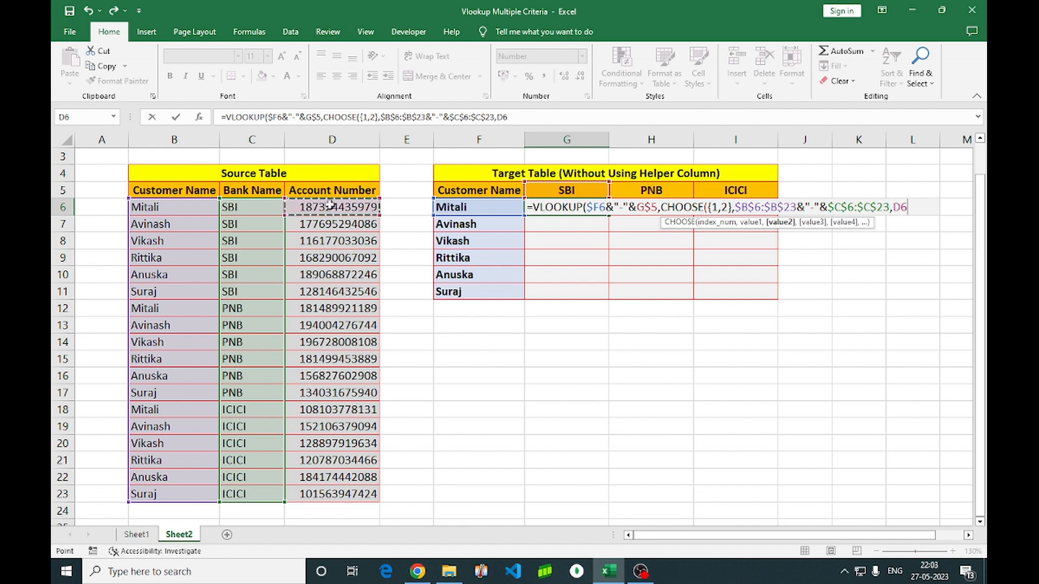
key("ctrl+shift+Down")
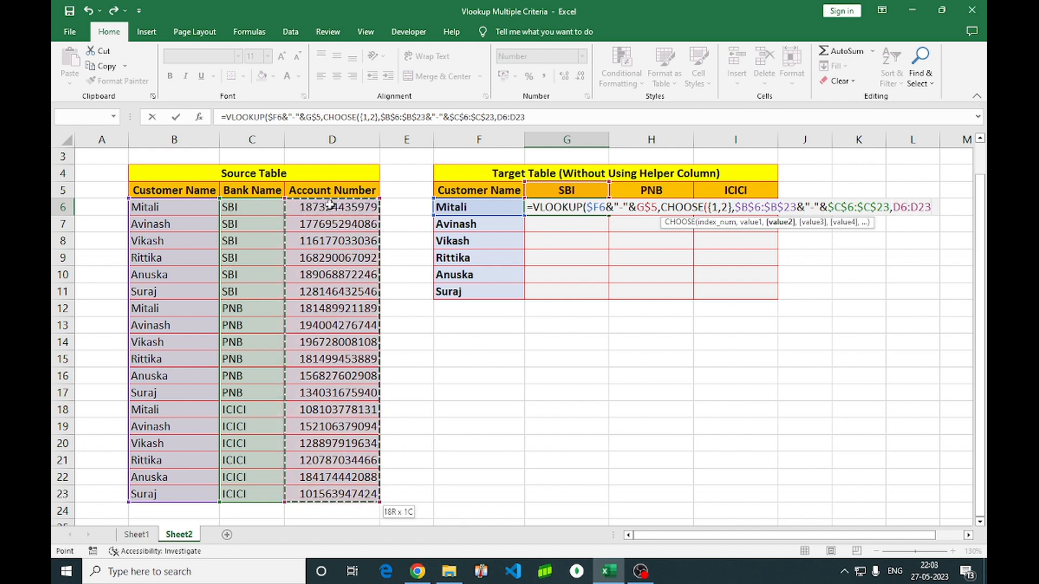
key("F4")
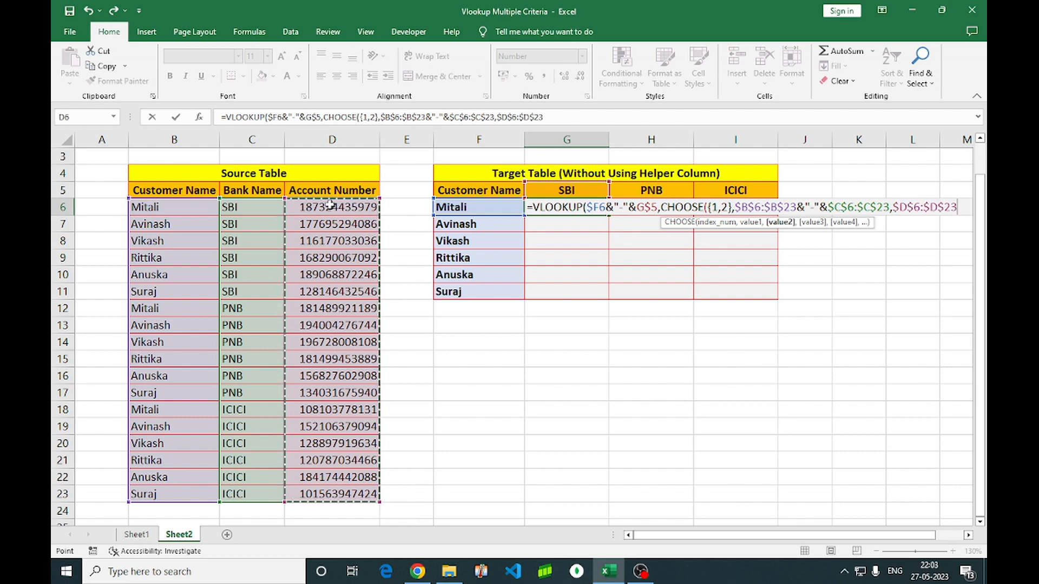
type(")")
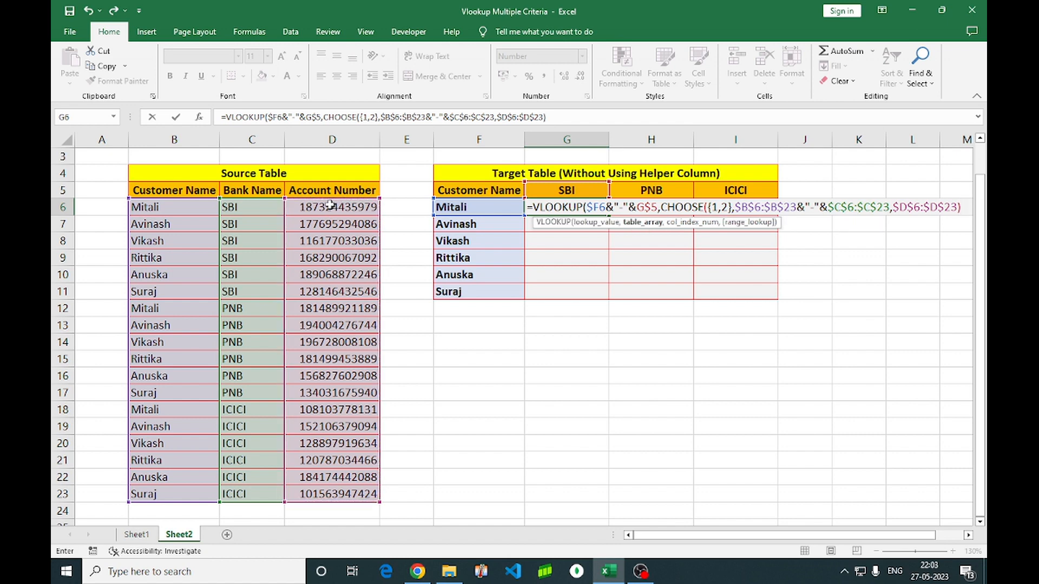
Finish the VLOOKUP with column index 2 and exact match 0, and enter it in G6 as an array formula
type(",")
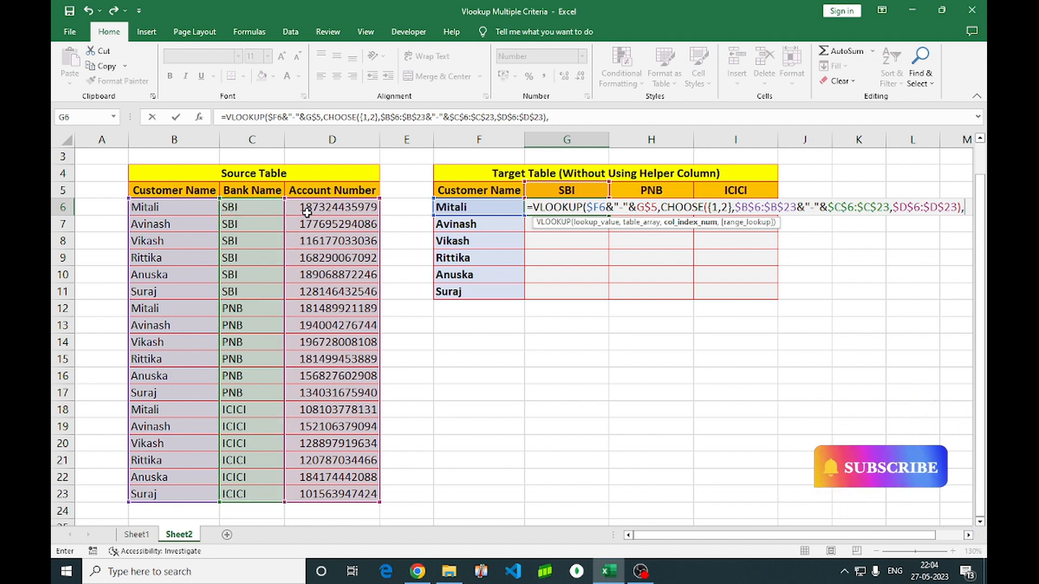
type("2")
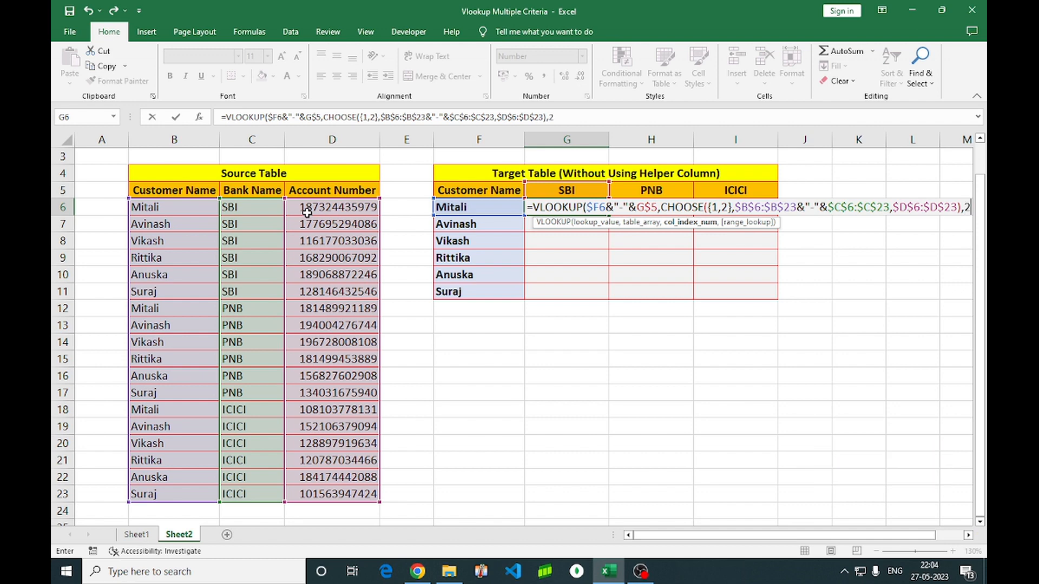
type(",")
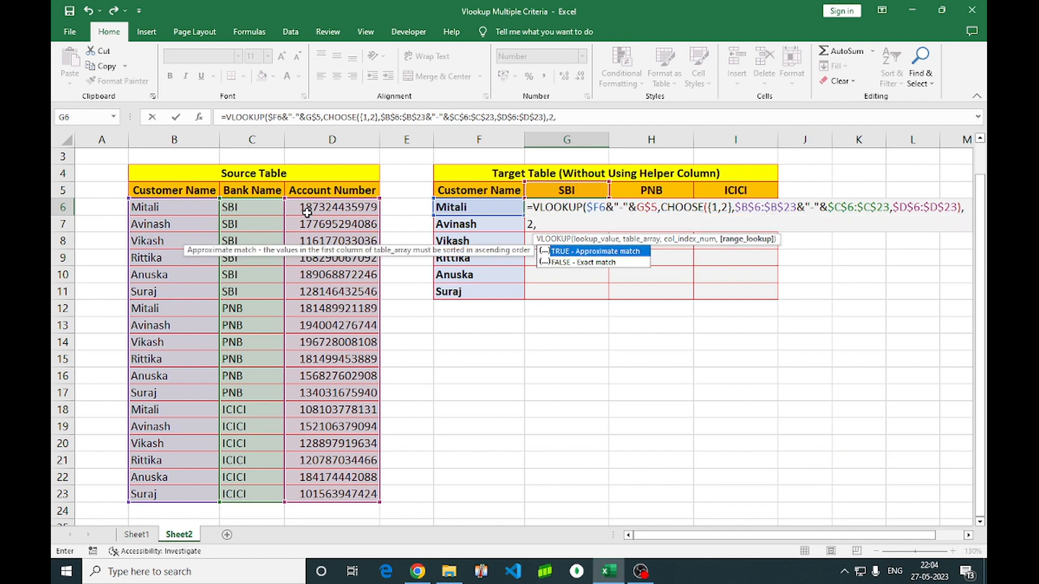
type("0)")
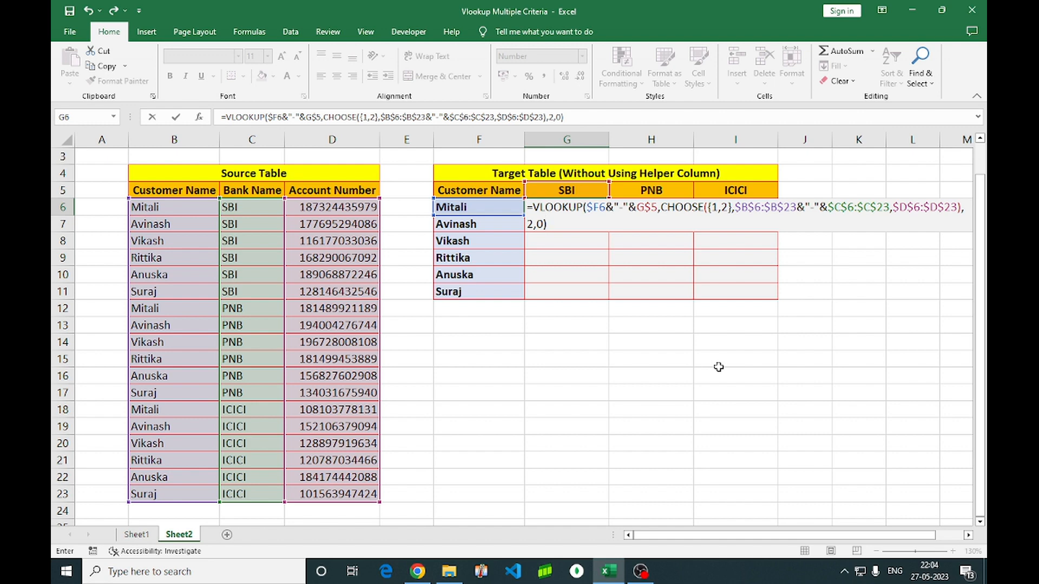
key("ctrl+shift+Return")
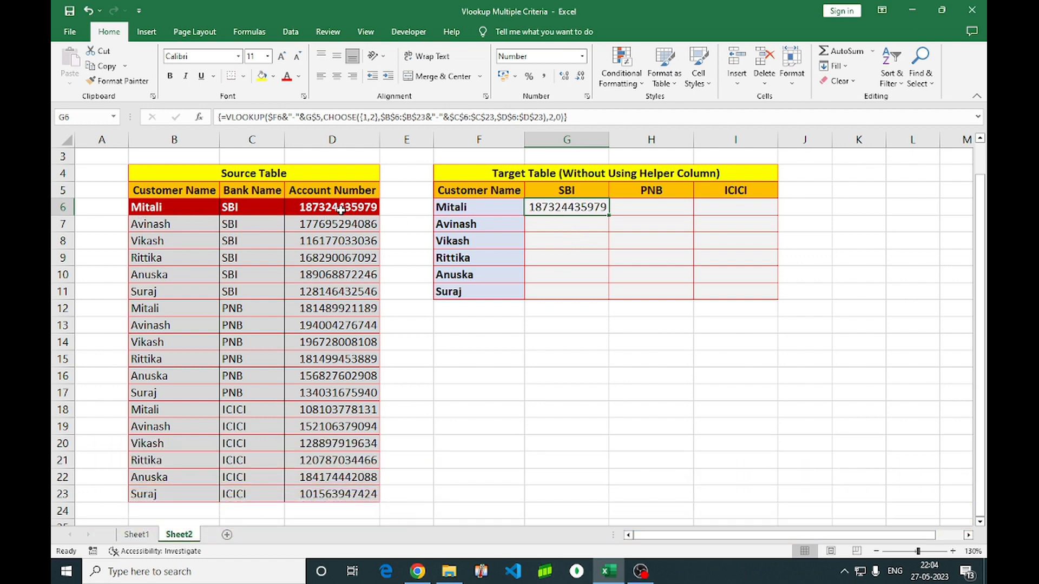
Fill the G6 array formula across the PNB and ICICI columns to cell I6
key("shift+Right")
key("shift+Right")
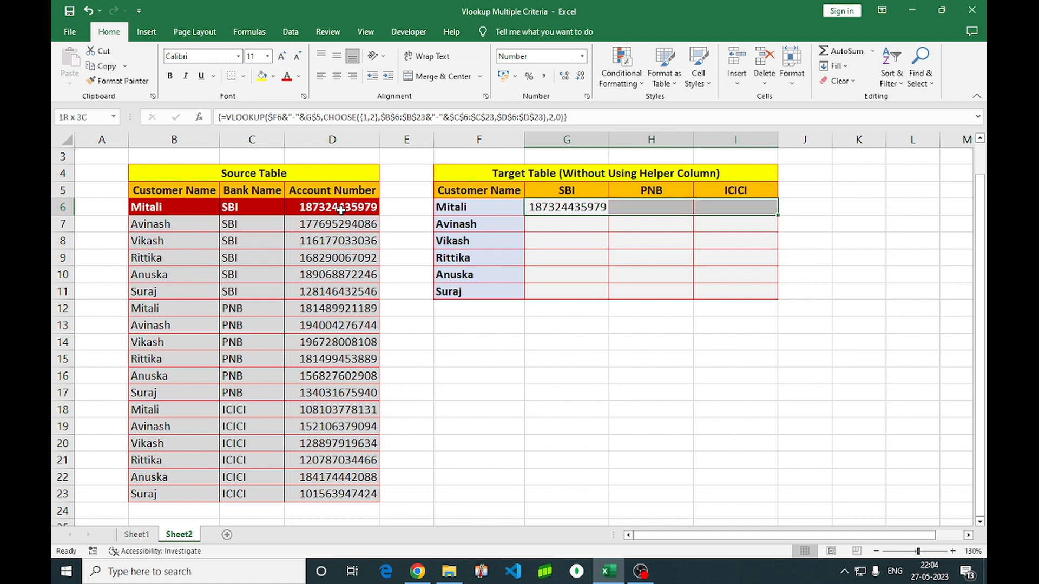
key("ctrl+r")
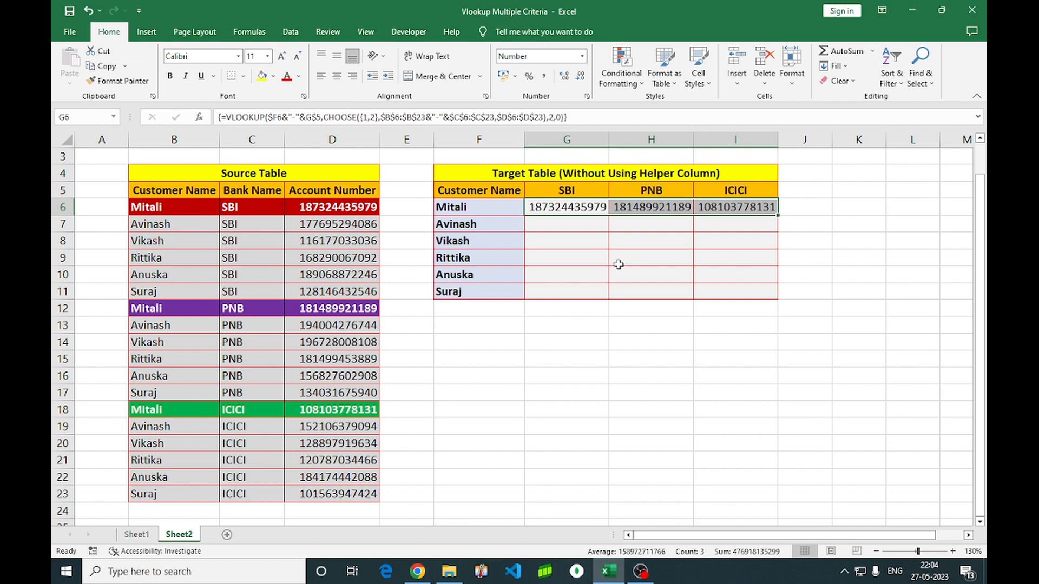
Fill the array formulas in G6:I6 down to row 11 for the remaining customers, and deselect the range
key("shift+Down")
key("shift+Down")
key("shift+Down")
key("shift+Down")
key("shift+Down")
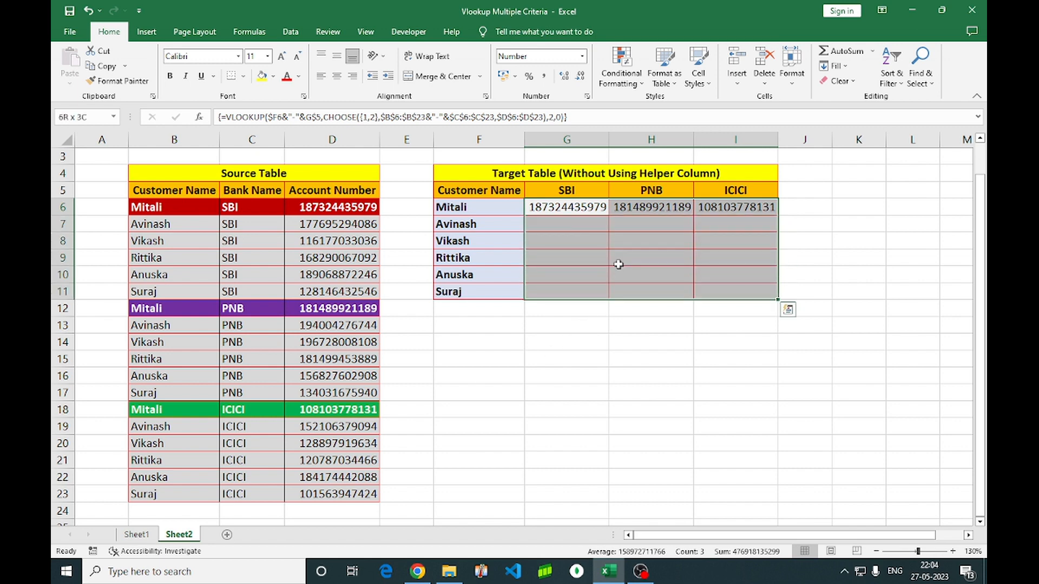
key("ctrl+d")
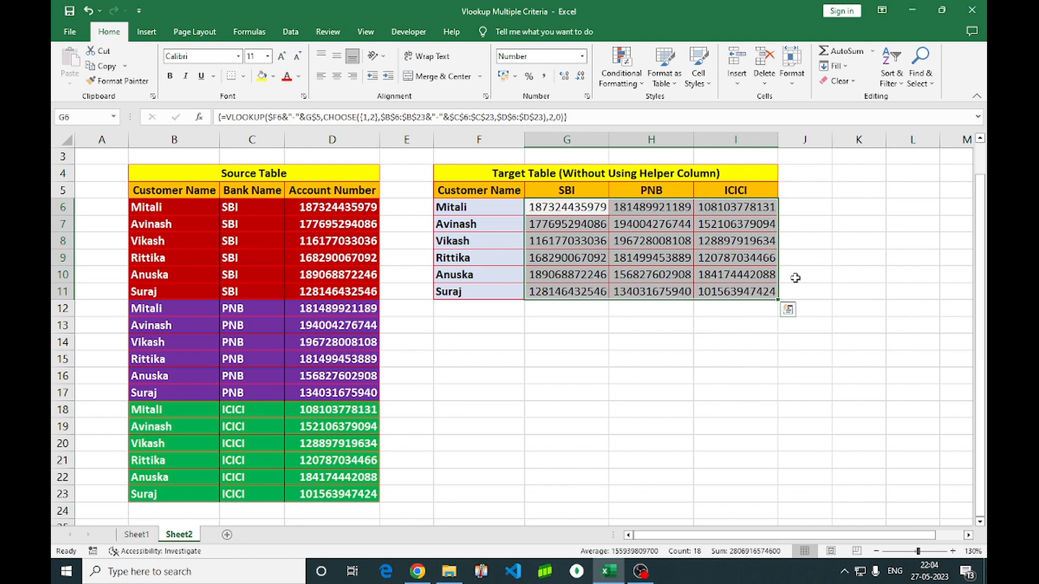
left_click(816, 273)
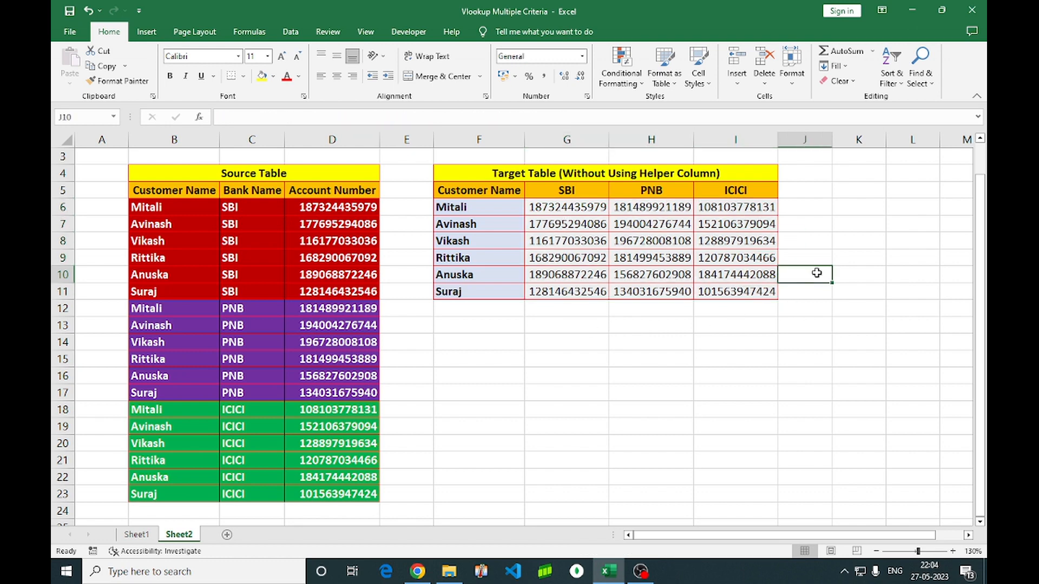